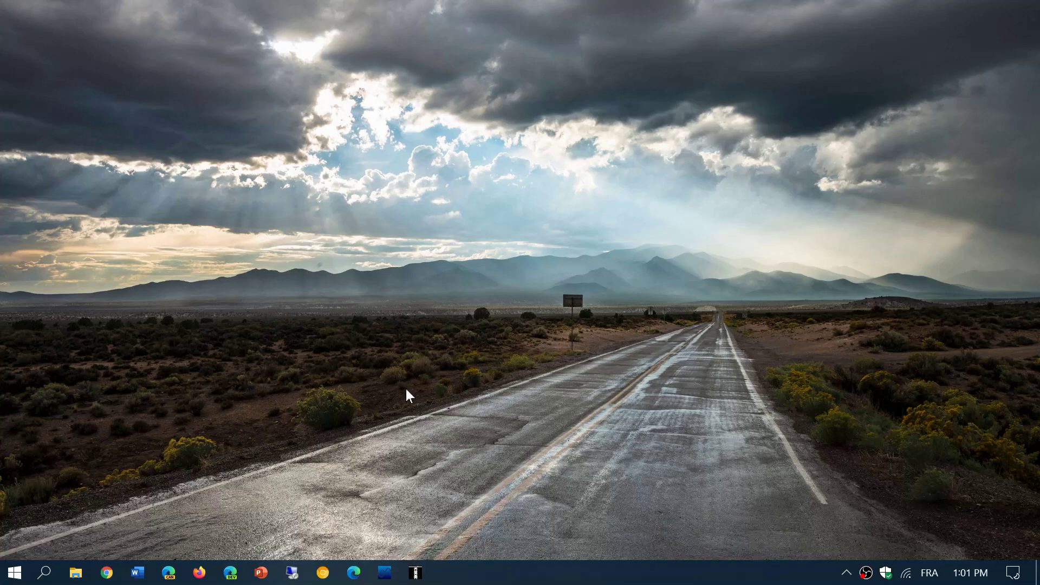
Step: Open the Start menu over the cloudy desert-road wallpaper
{"action": "left_click", "coordinate": [8, 578]}
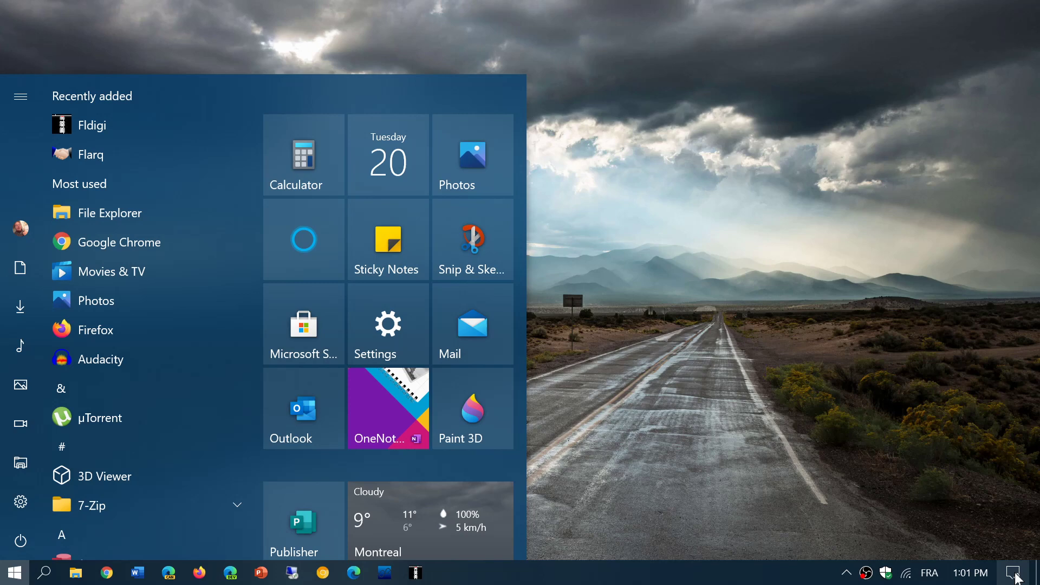
Step: Clear the Snip & Sketch notification in Action Center and go to All settings
{"action": "left_click", "coordinate": [1014, 575]}
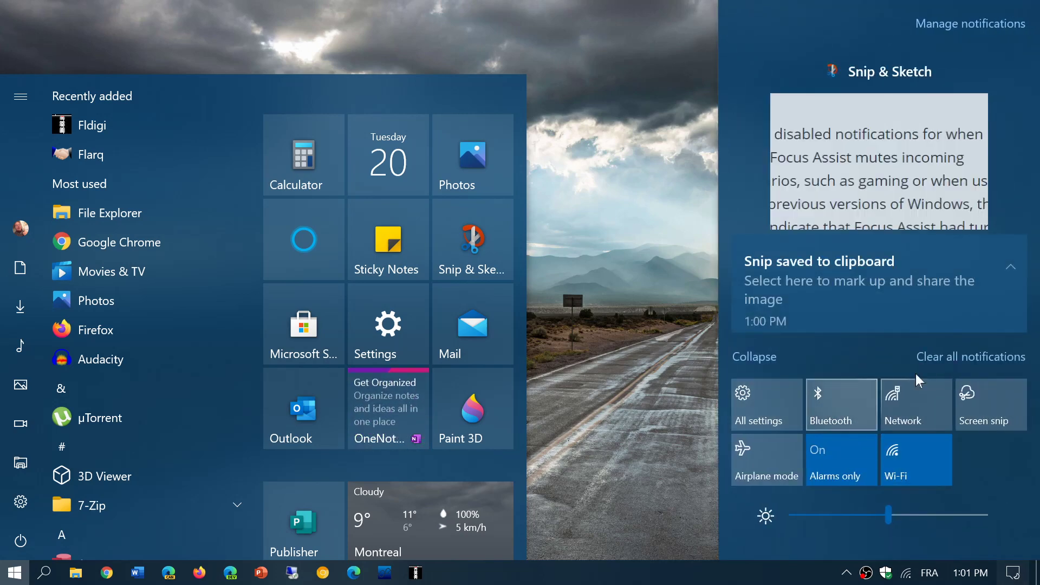
{"action": "left_click", "coordinate": [993, 356]}
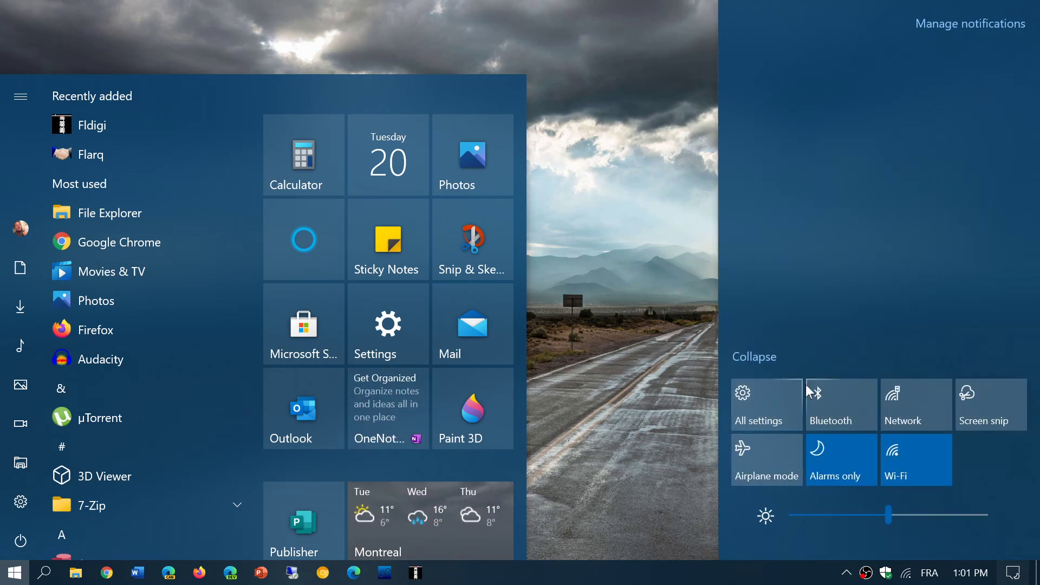
{"action": "left_click", "coordinate": [759, 415]}
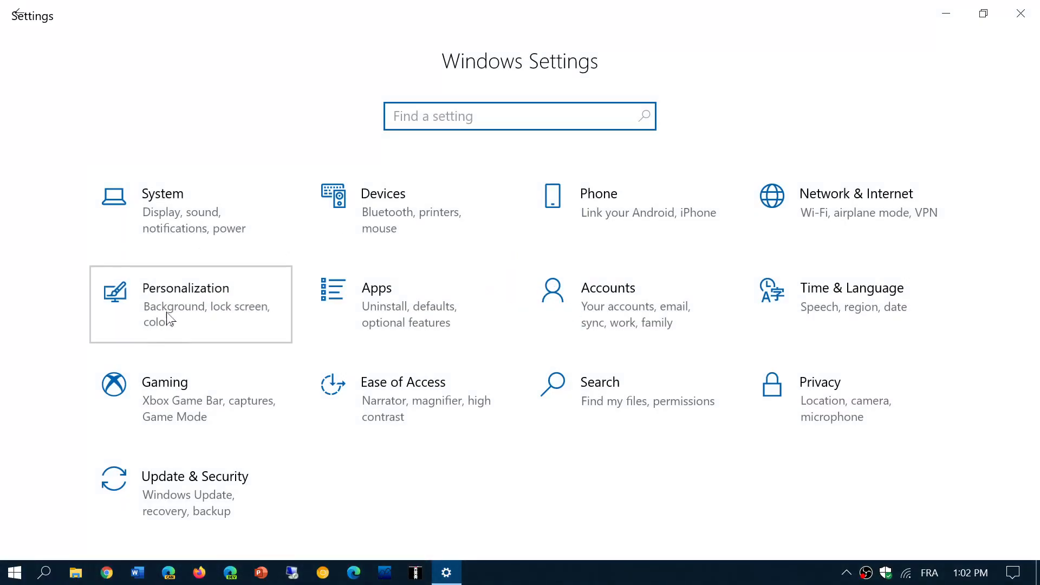
Step: Under Personalization > Colors, tick 'Automatically pick an accent color from my background'
{"action": "left_click", "coordinate": [167, 313]}
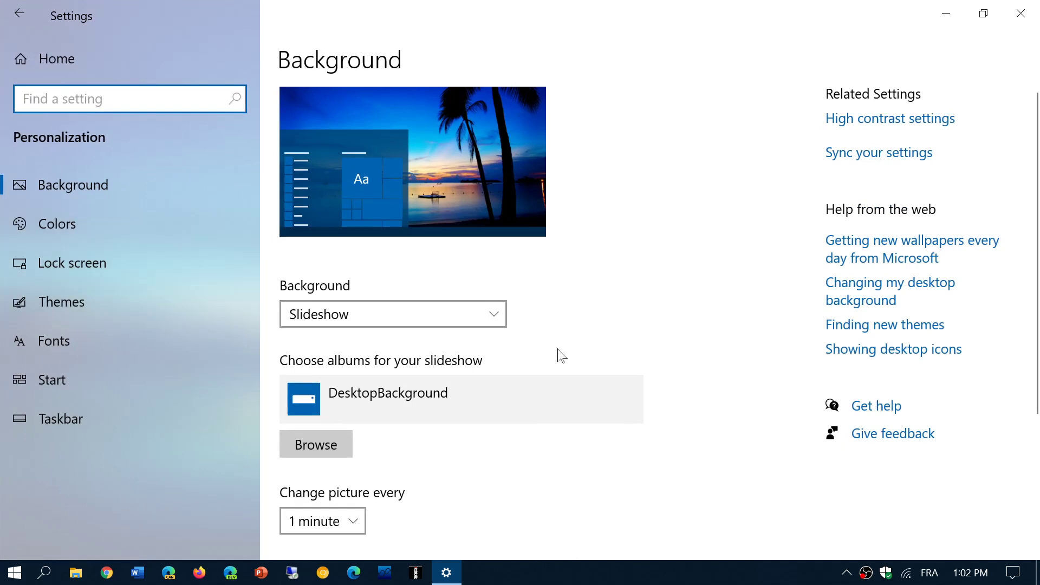
{"action": "left_click", "coordinate": [125, 300]}
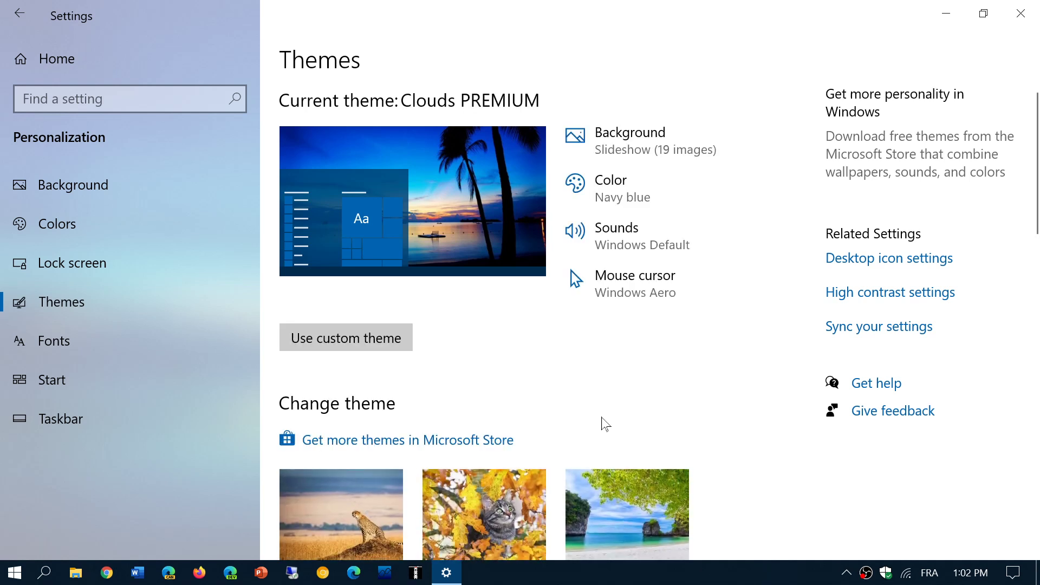
{"action": "left_click", "coordinate": [157, 226]}
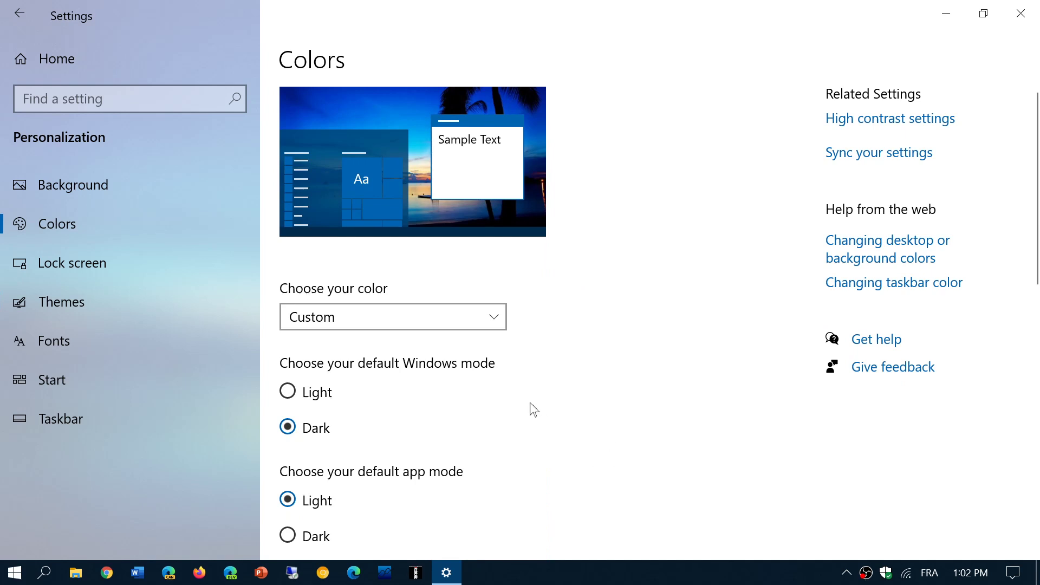
{"action": "scroll", "coordinate": [531, 409], "scroll_direction": "down", "scroll_amount": 4}
{"action": "scroll", "coordinate": [522, 355], "scroll_direction": "down", "scroll_amount": 3}
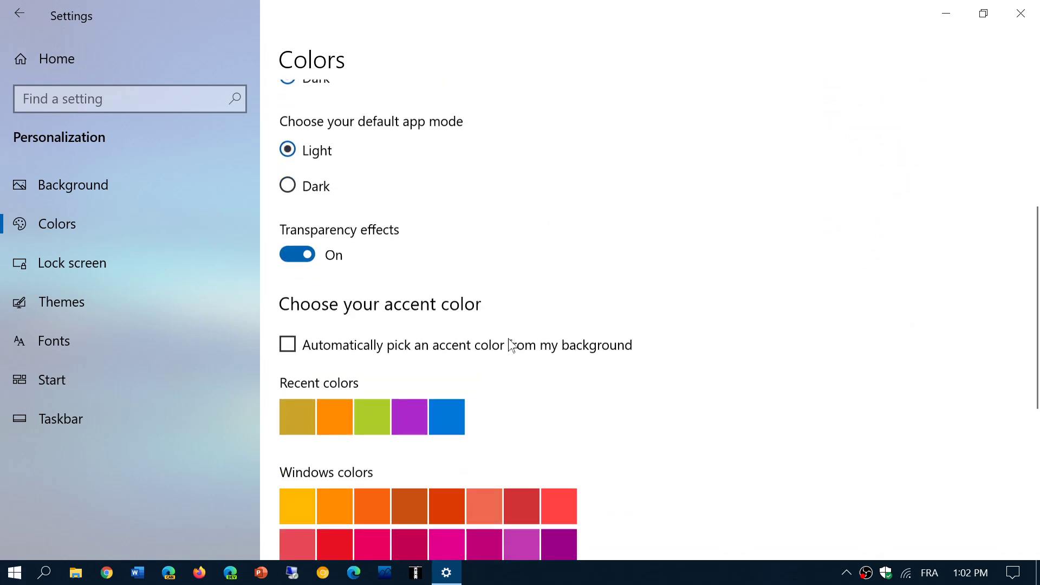
{"action": "left_click", "coordinate": [290, 346]}
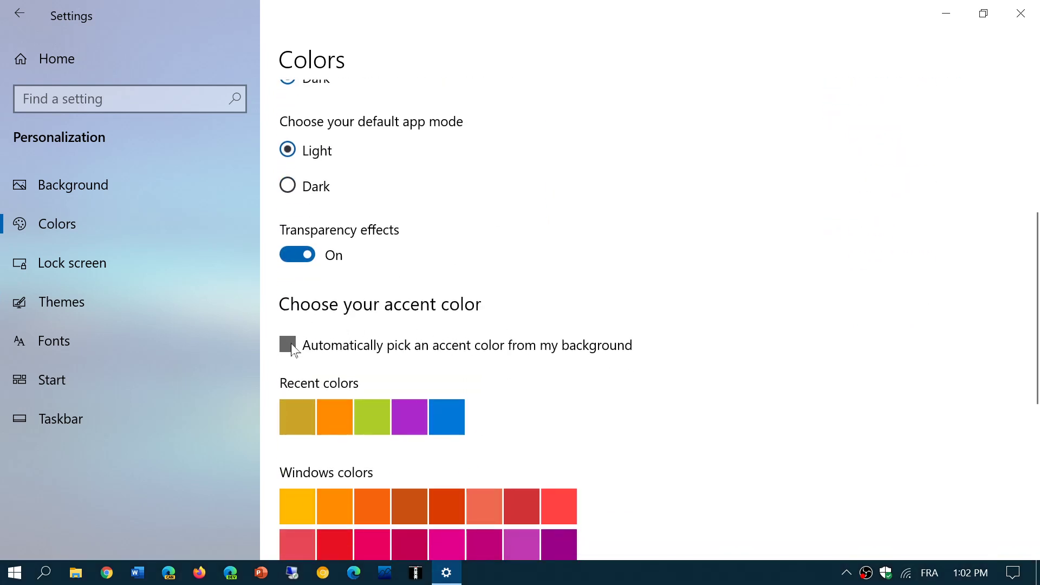
{"action": "scroll", "coordinate": [665, 382], "scroll_direction": "down", "scroll_amount": 5}
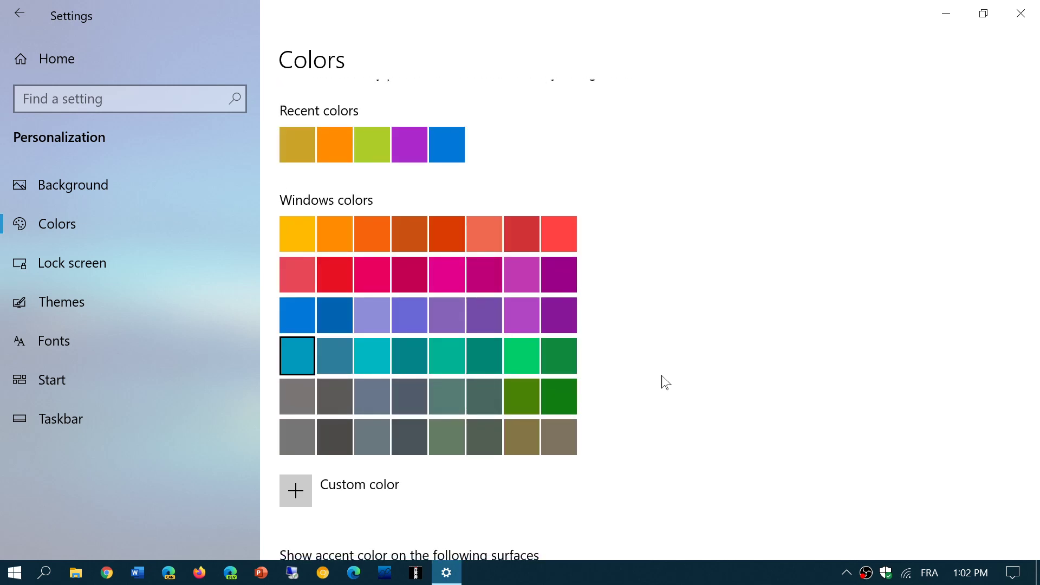
{"action": "scroll", "coordinate": [664, 381], "scroll_direction": "down", "scroll_amount": 3}
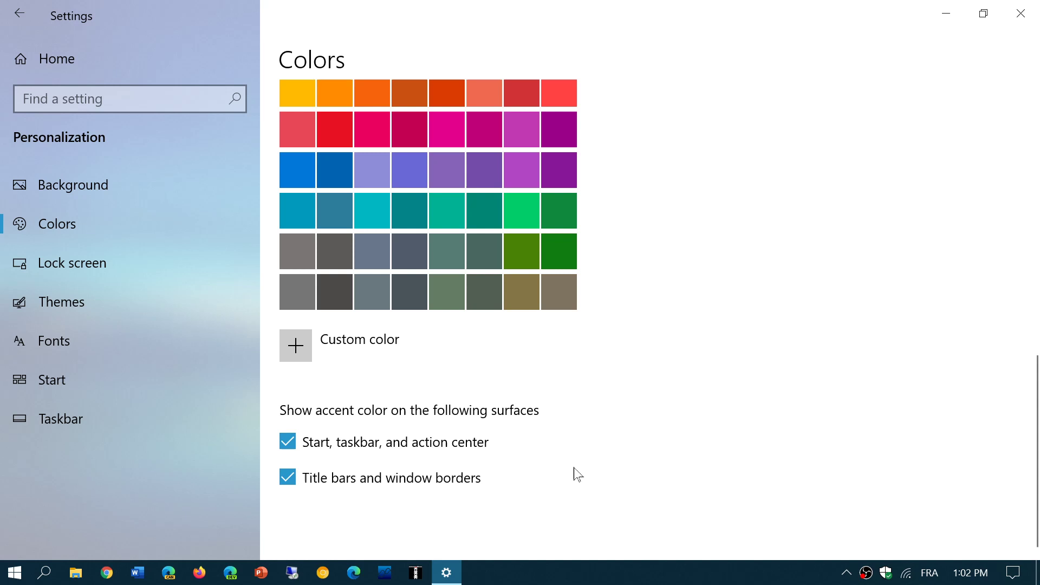
{"action": "scroll", "coordinate": [682, 252], "scroll_direction": "up", "scroll_amount": 5}
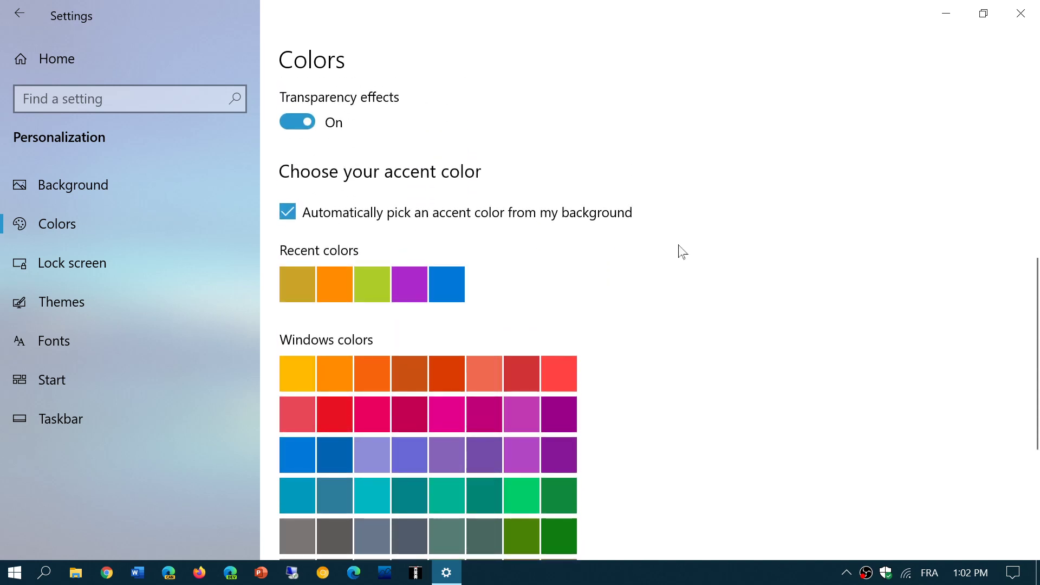
{"action": "scroll", "coordinate": [682, 252], "scroll_direction": "up", "scroll_amount": 9}
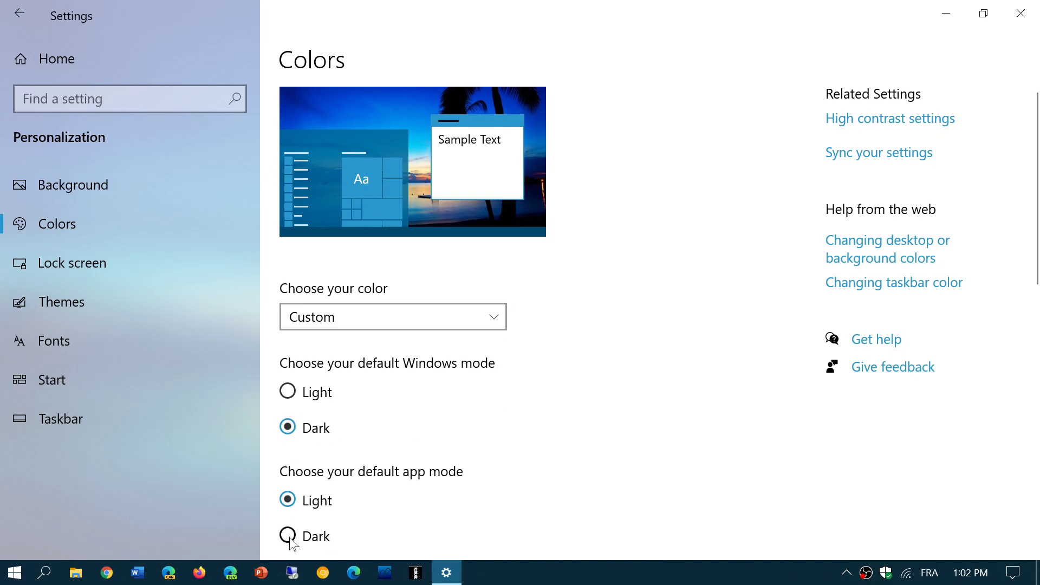
Step: Set the default Windows mode to Light, preview it in Start, then close Settings
{"action": "left_click", "coordinate": [288, 395]}
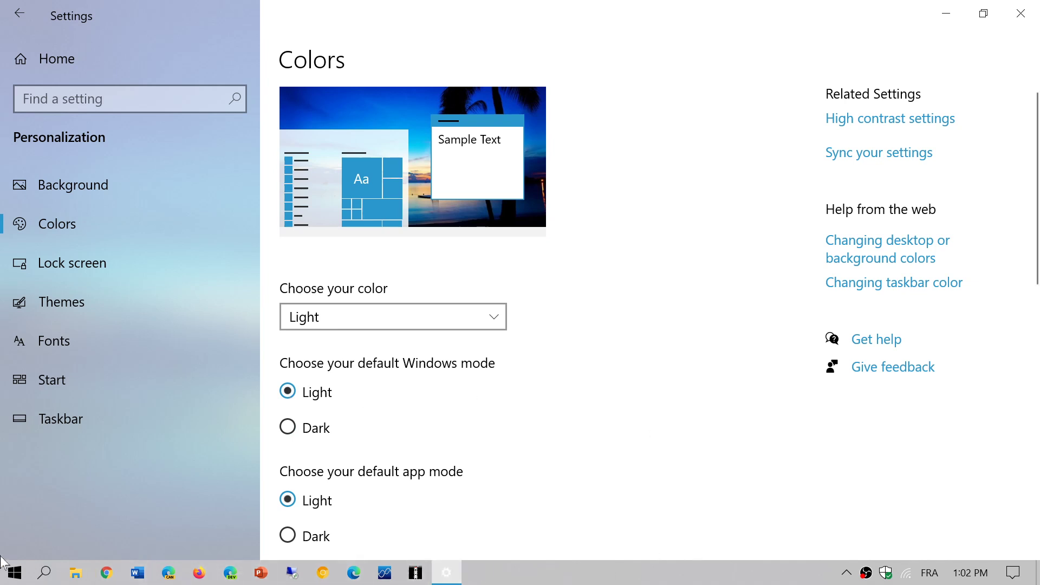
{"action": "left_click", "coordinate": [14, 573]}
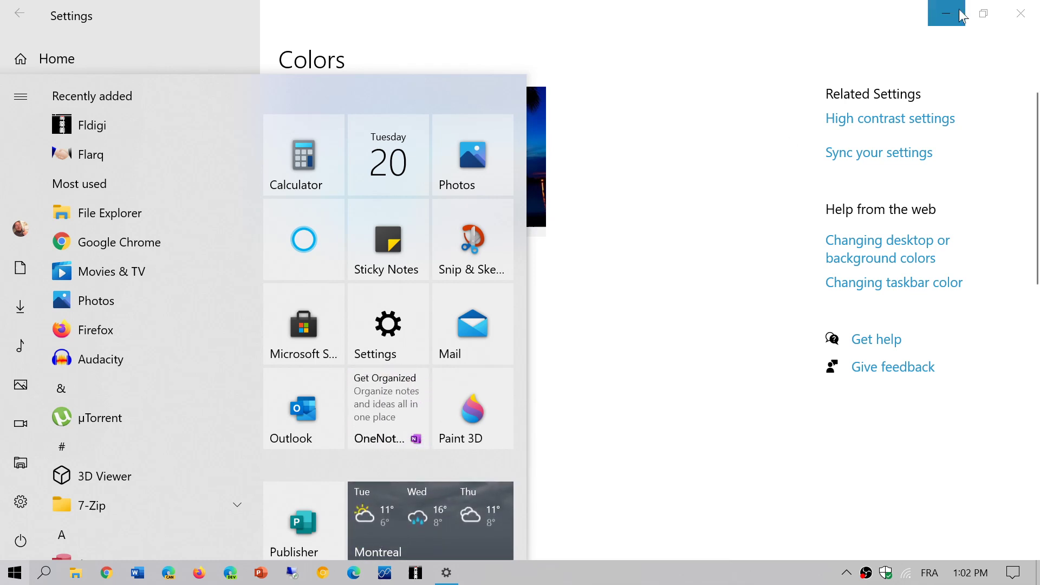
{"action": "left_click", "coordinate": [1022, 15]}
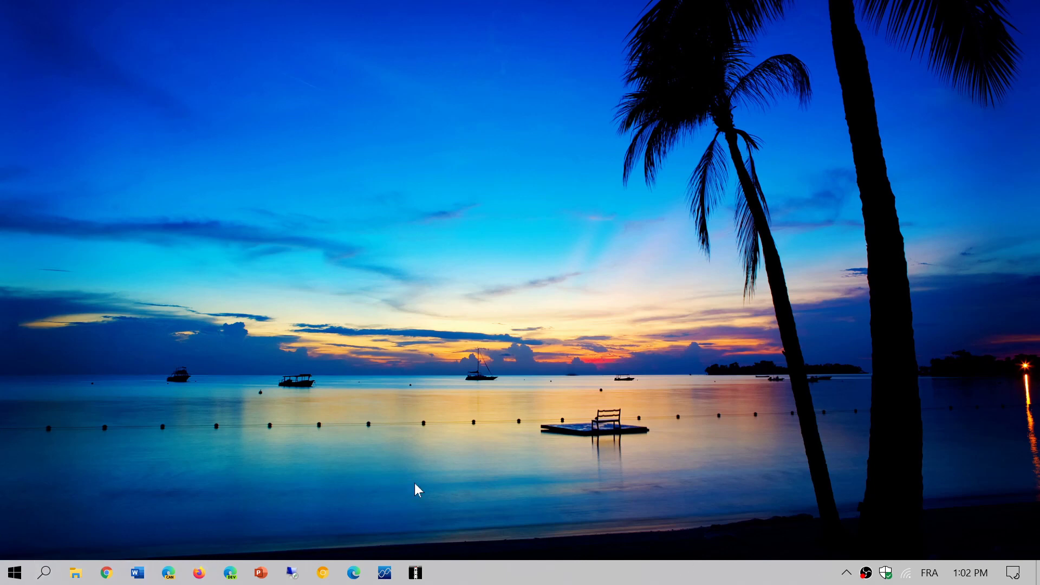
Step: Check the orange accent in Start and Action Center, then reopen Windows Settings via All settings
{"action": "left_click", "coordinate": [6, 579]}
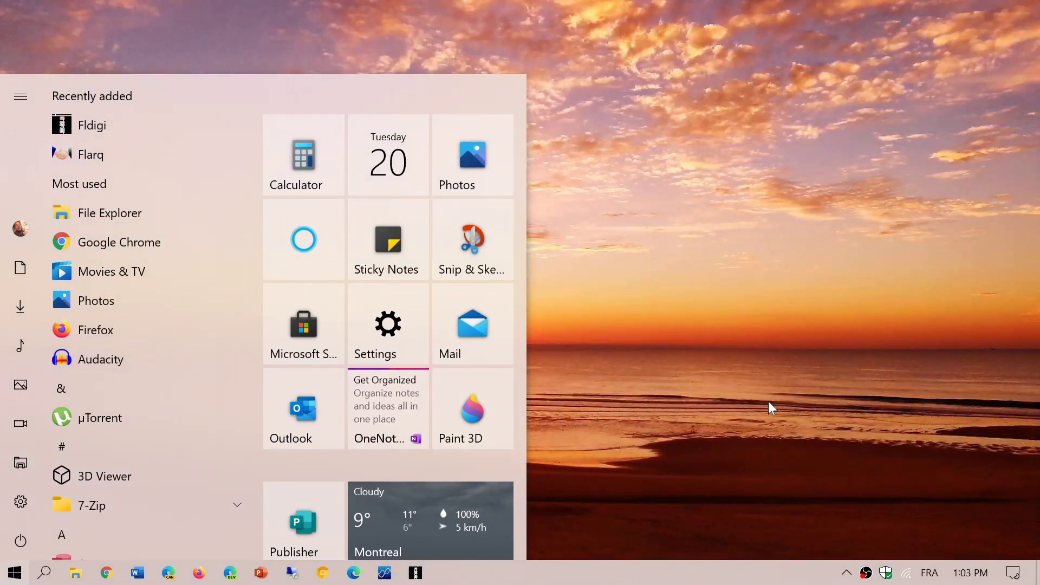
{"action": "left_click", "coordinate": [686, 420]}
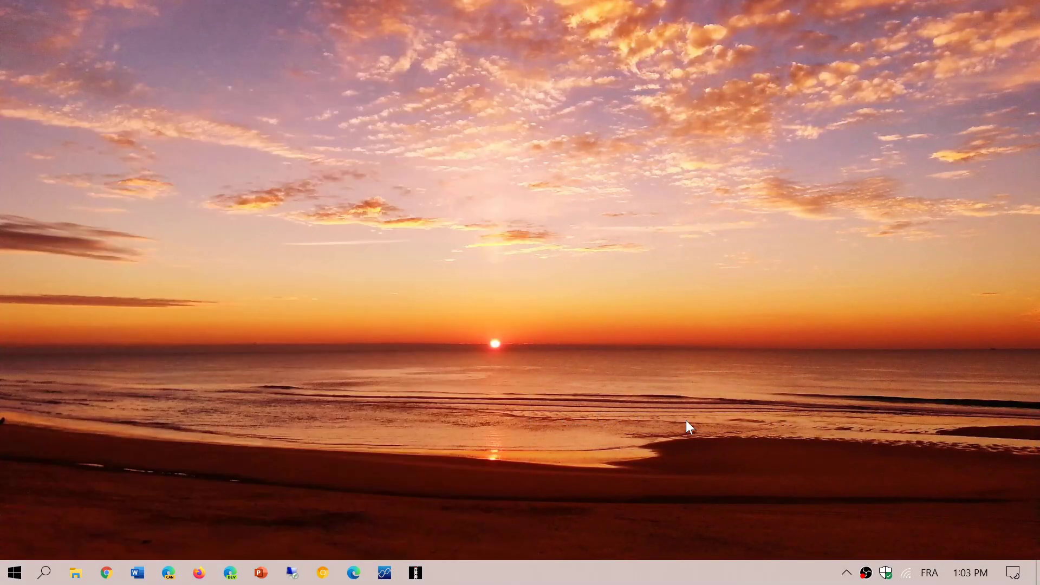
{"action": "left_click", "coordinate": [1013, 572]}
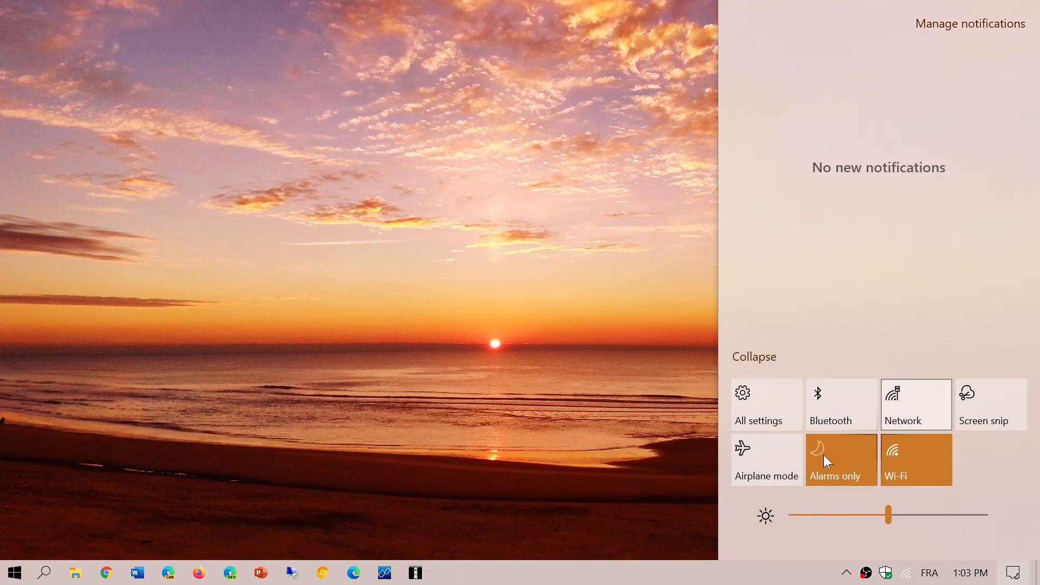
{"action": "left_click", "coordinate": [486, 382]}
{"action": "left_click", "coordinate": [12, 572]}
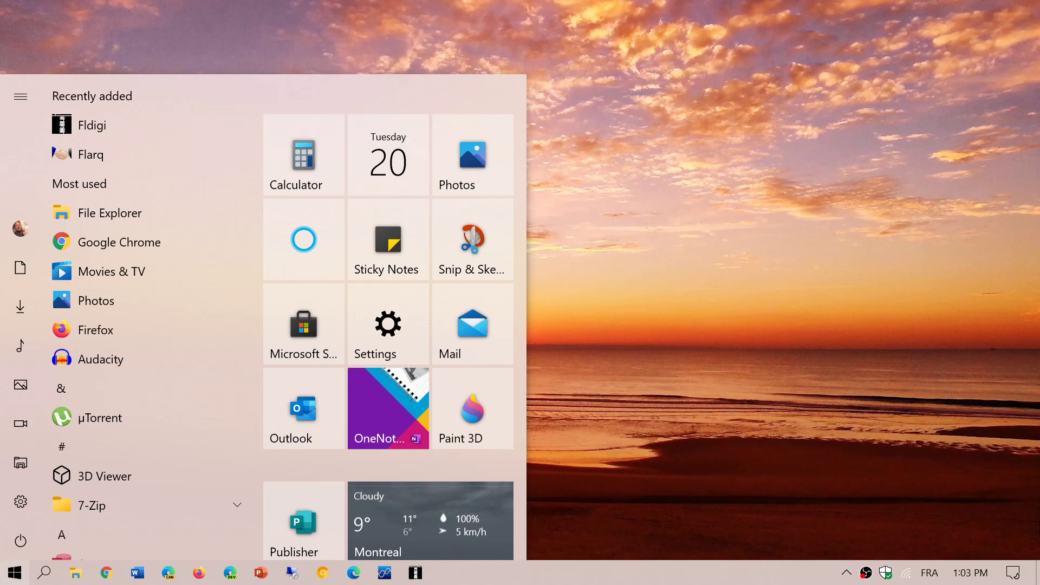
{"action": "left_click", "coordinate": [1012, 573]}
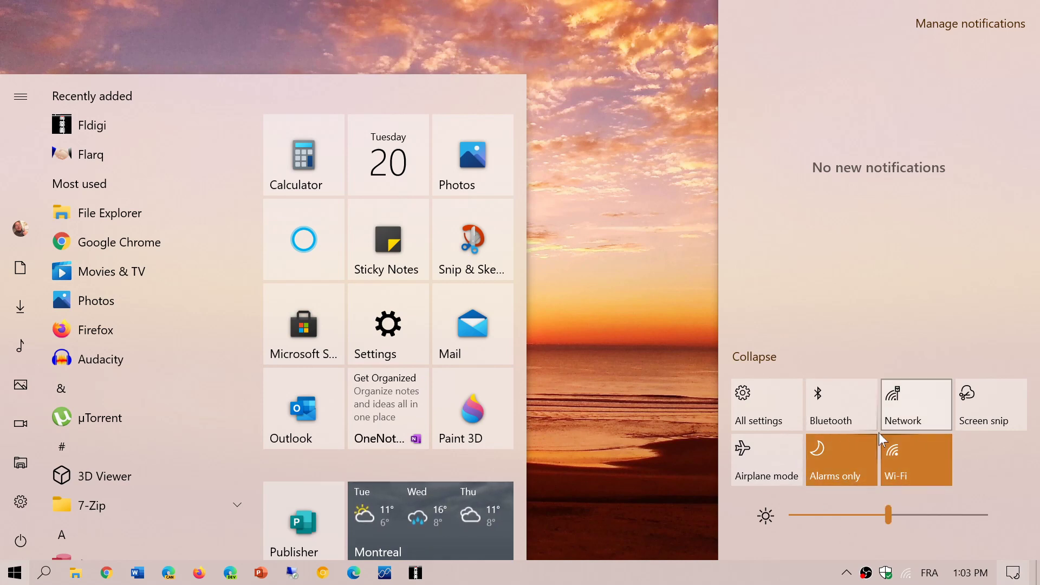
{"action": "left_click", "coordinate": [764, 399]}
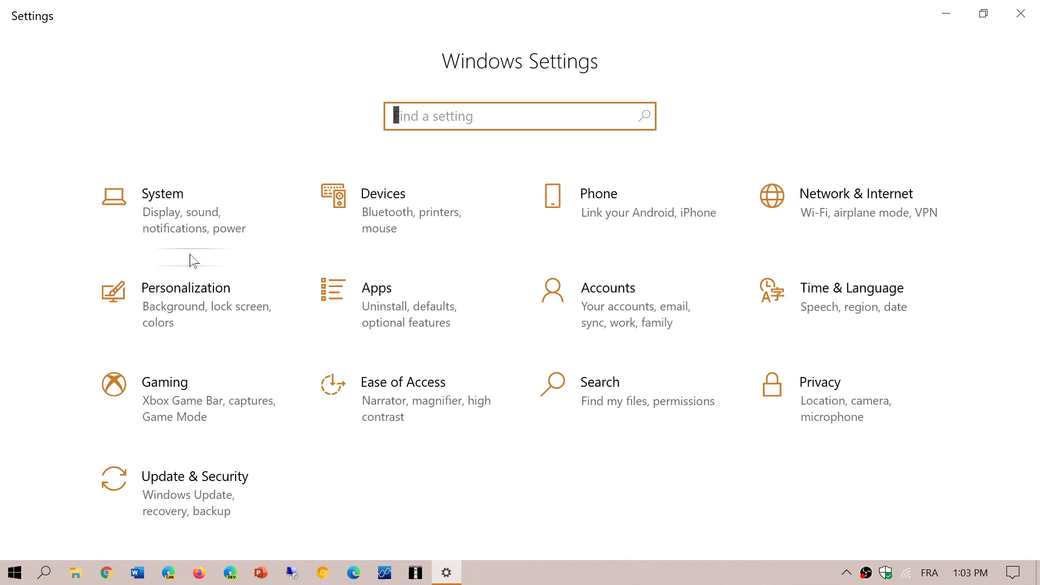
Step: On Personalization > Colors, choose Dark from the 'Choose your color' list
{"action": "left_click", "coordinate": [174, 310]}
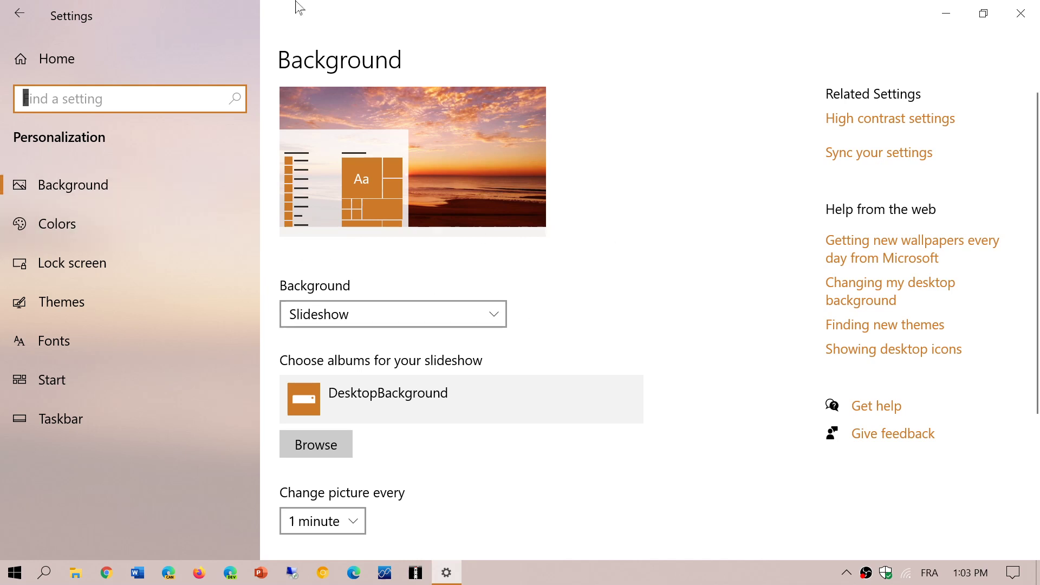
{"action": "left_click", "coordinate": [126, 210]}
{"action": "scroll", "coordinate": [720, 427], "scroll_direction": "down", "scroll_amount": 3}
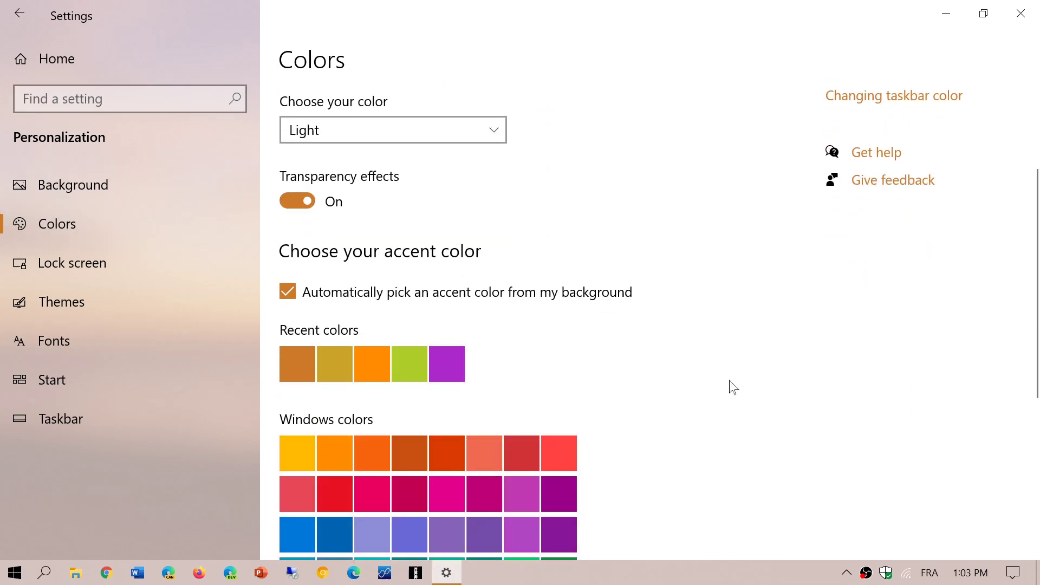
{"action": "scroll", "coordinate": [731, 388], "scroll_direction": "down", "scroll_amount": 2}
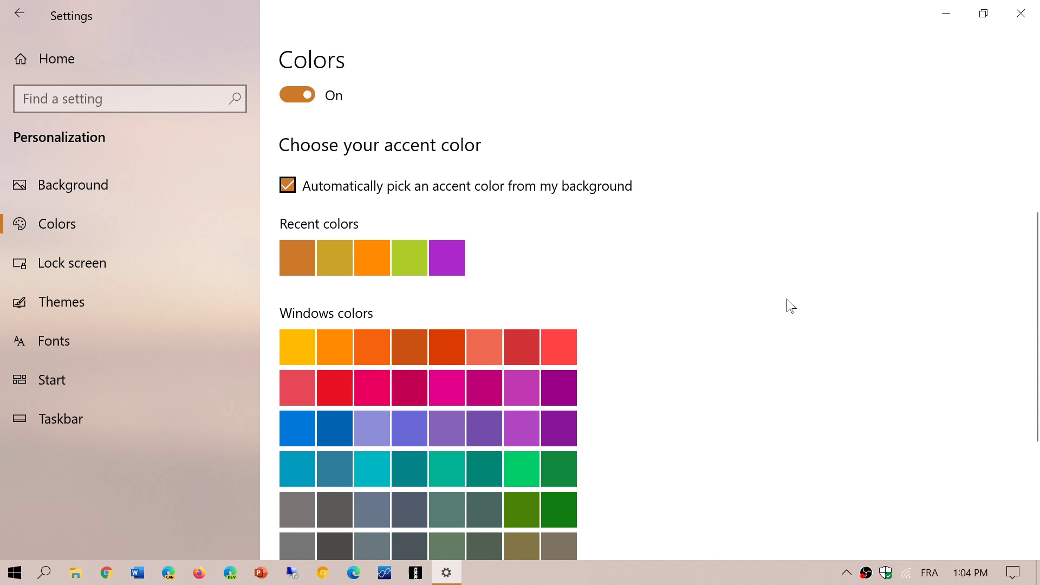
{"action": "scroll", "coordinate": [789, 305], "scroll_direction": "down", "scroll_amount": 3}
{"action": "scroll", "coordinate": [740, 394], "scroll_direction": "down", "scroll_amount": 2}
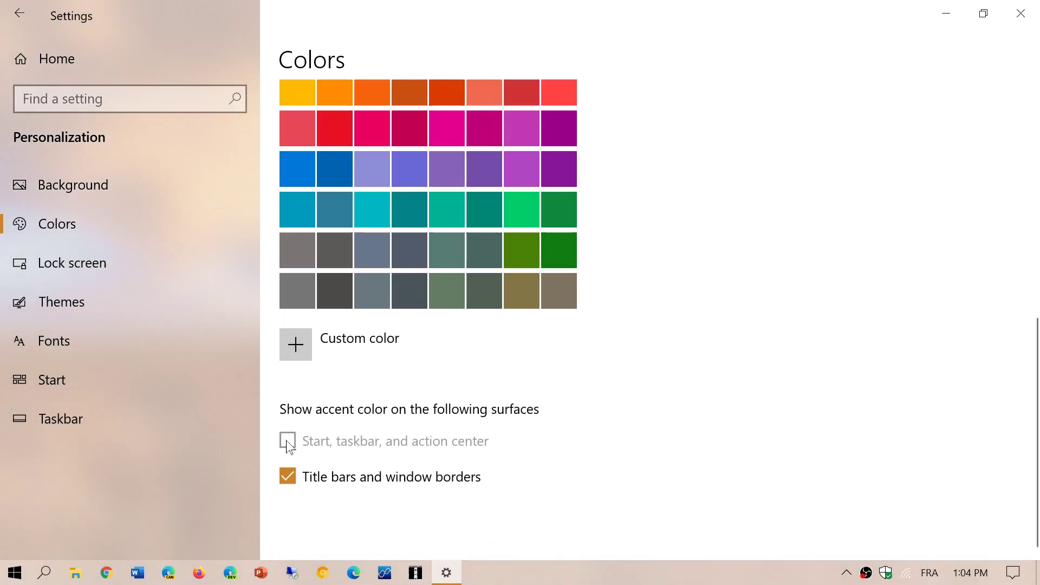
{"action": "scroll", "coordinate": [652, 362], "scroll_direction": "up", "scroll_amount": 7}
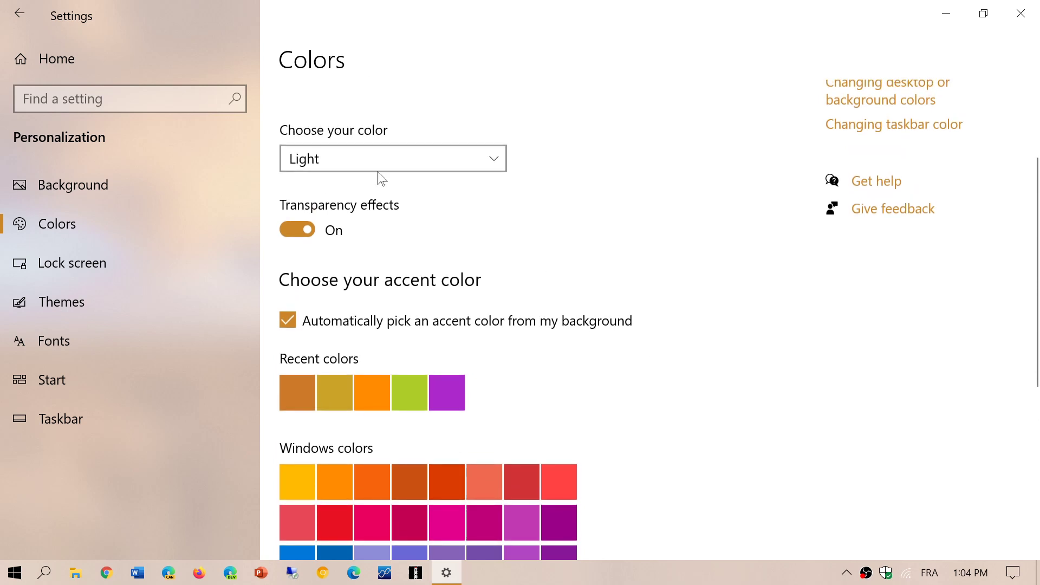
{"action": "left_click", "coordinate": [378, 161]}
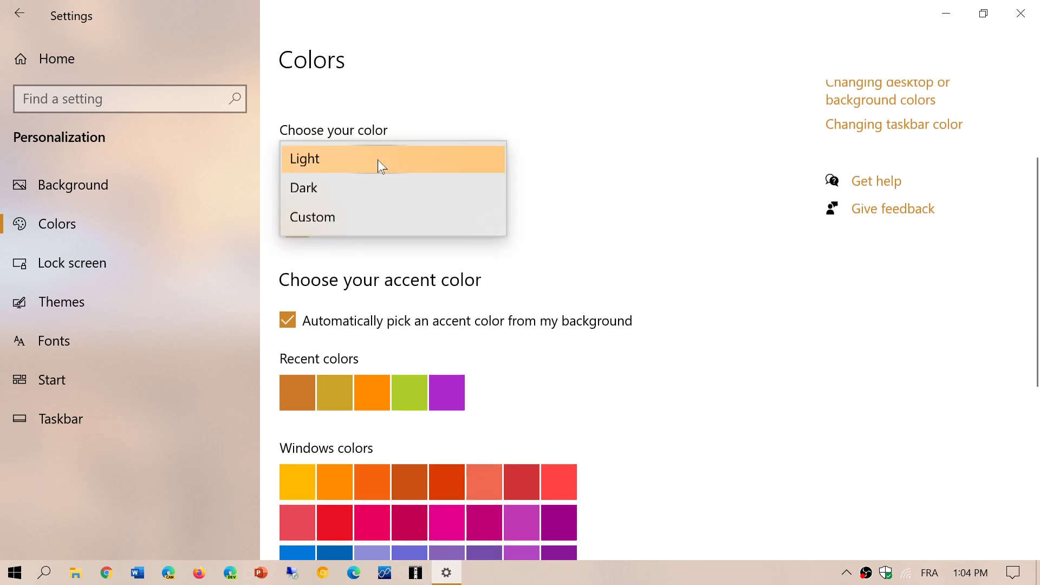
{"action": "left_click", "coordinate": [369, 190]}
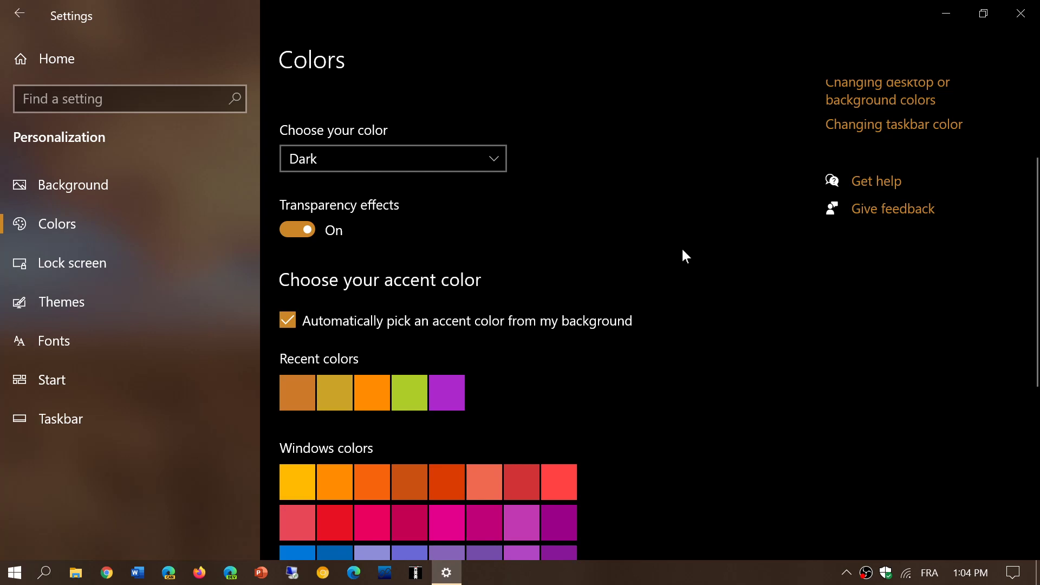
Step: Tick 'Start, taskbar, and action center' and check the orange tint on Start and Action Center
{"action": "scroll", "coordinate": [681, 245], "scroll_direction": "down", "scroll_amount": 6}
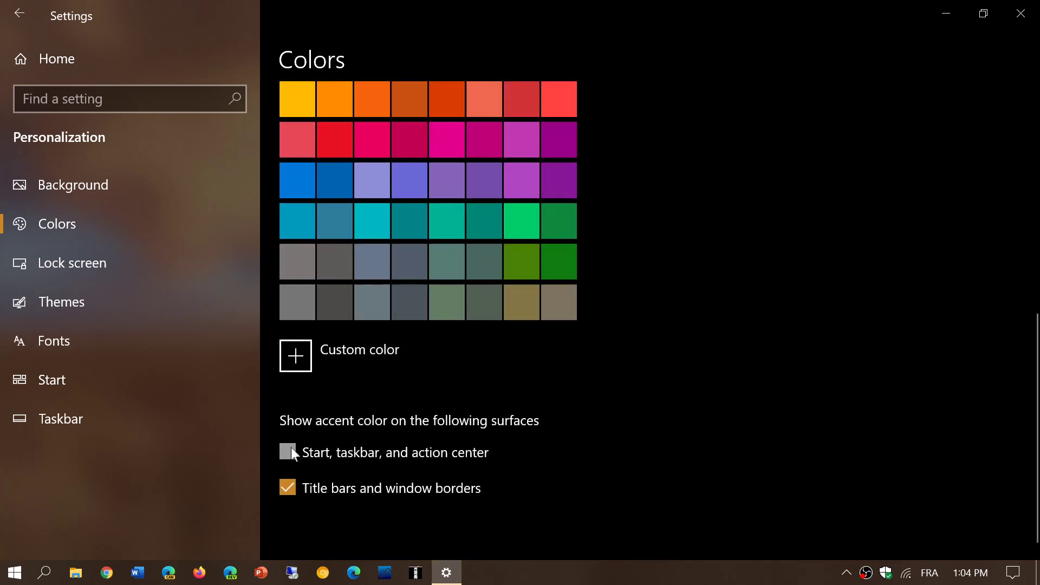
{"action": "left_click", "coordinate": [287, 452]}
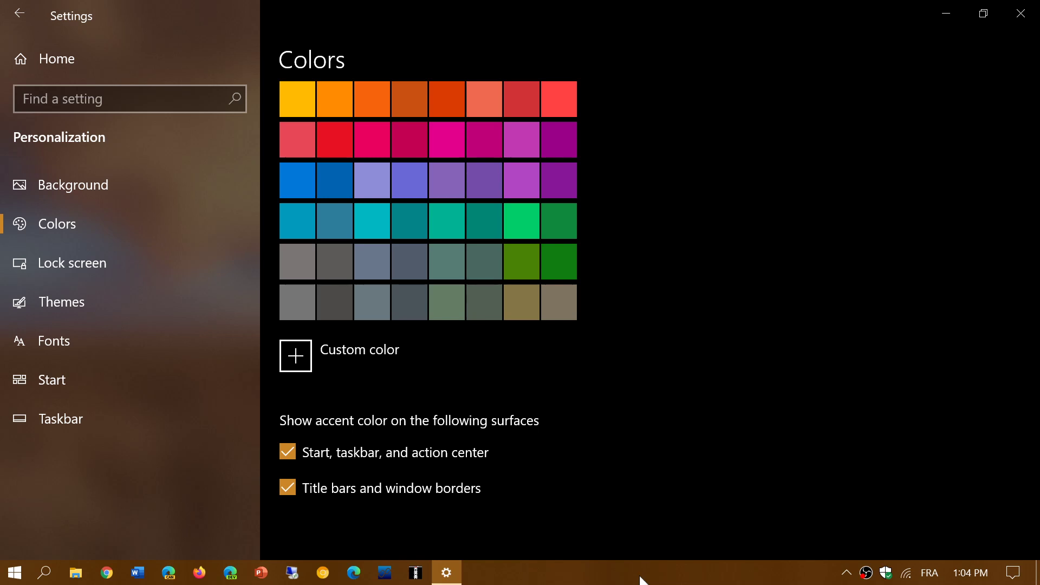
{"action": "left_click", "coordinate": [7, 577]}
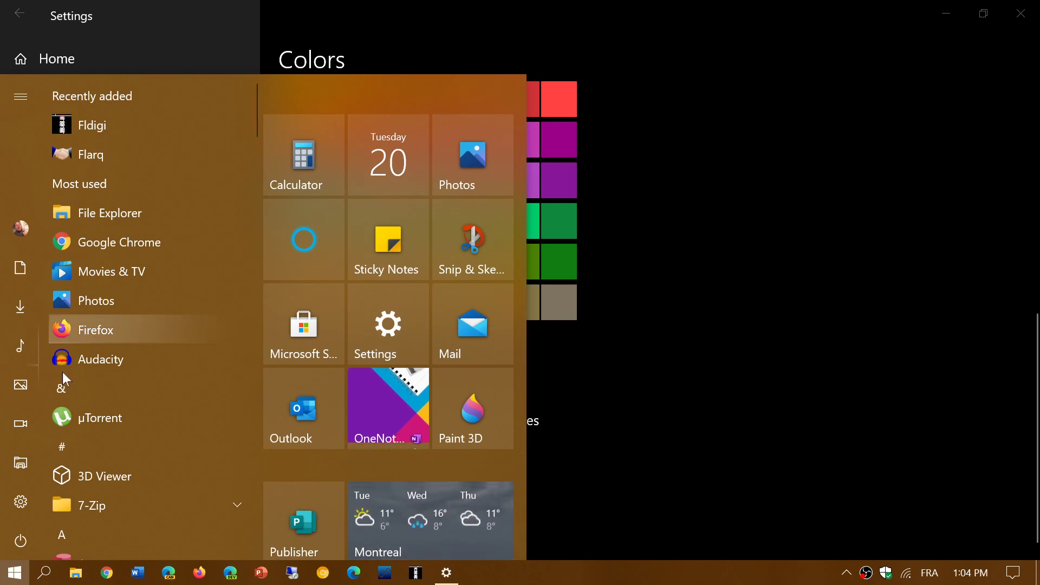
{"action": "left_click", "coordinate": [1020, 574]}
{"action": "left_click", "coordinate": [681, 238]}
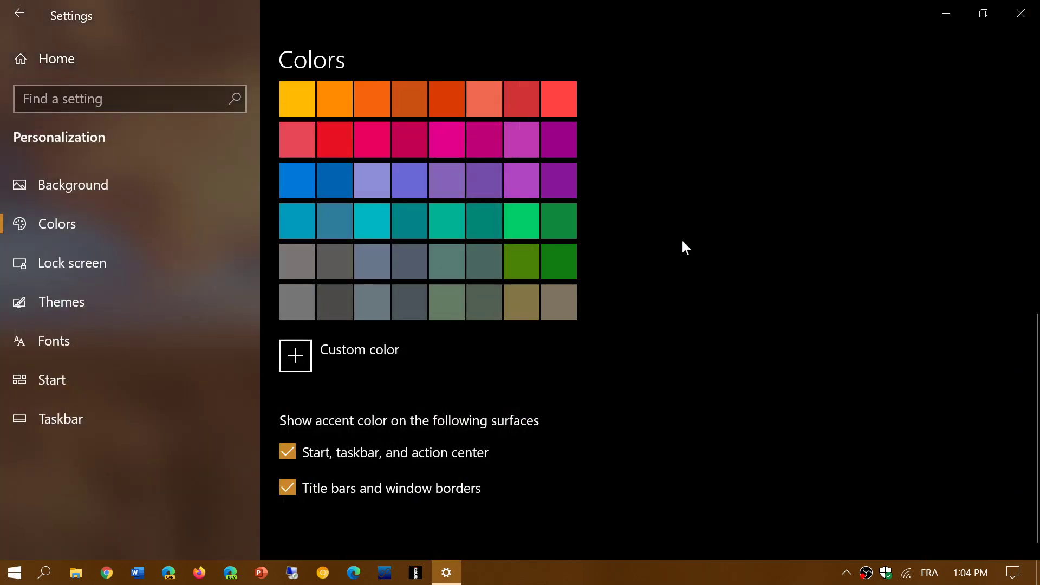
Step: Close Settings, view the tinted Start menu and Action Center, then reopen All settings
{"action": "left_click", "coordinate": [1011, 7]}
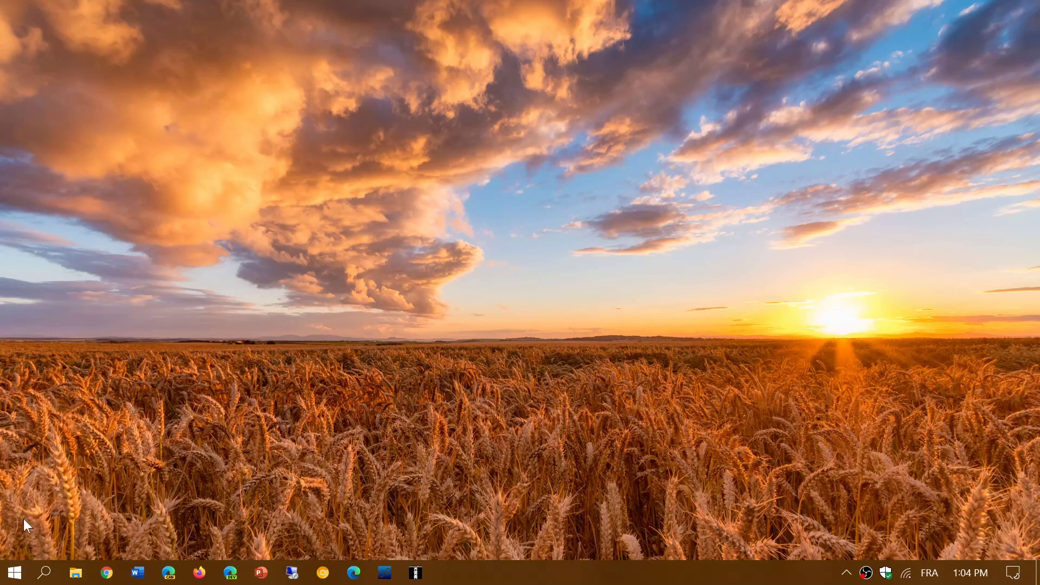
{"action": "left_click", "coordinate": [7, 579]}
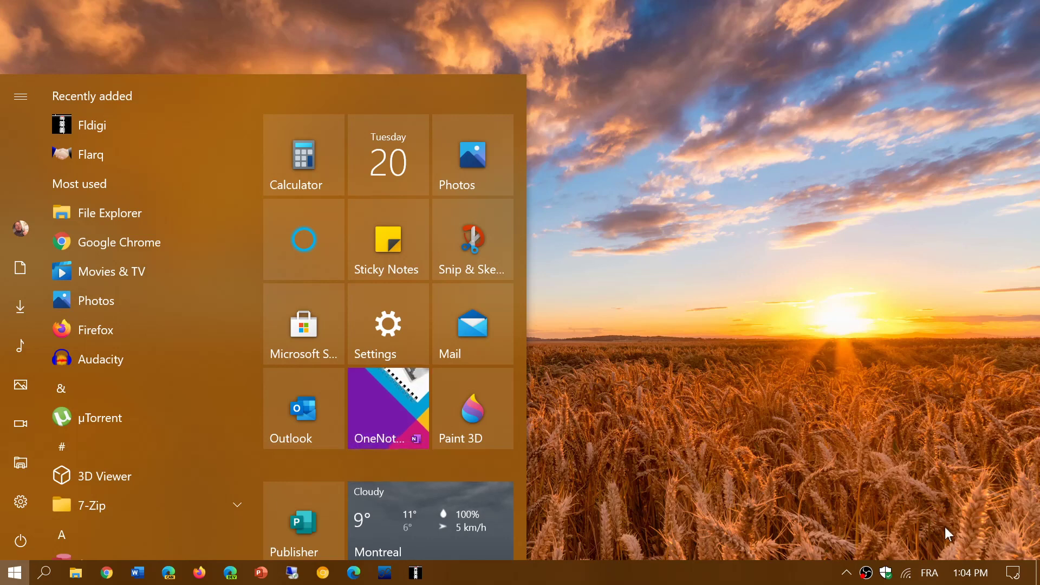
{"action": "left_click", "coordinate": [1006, 573]}
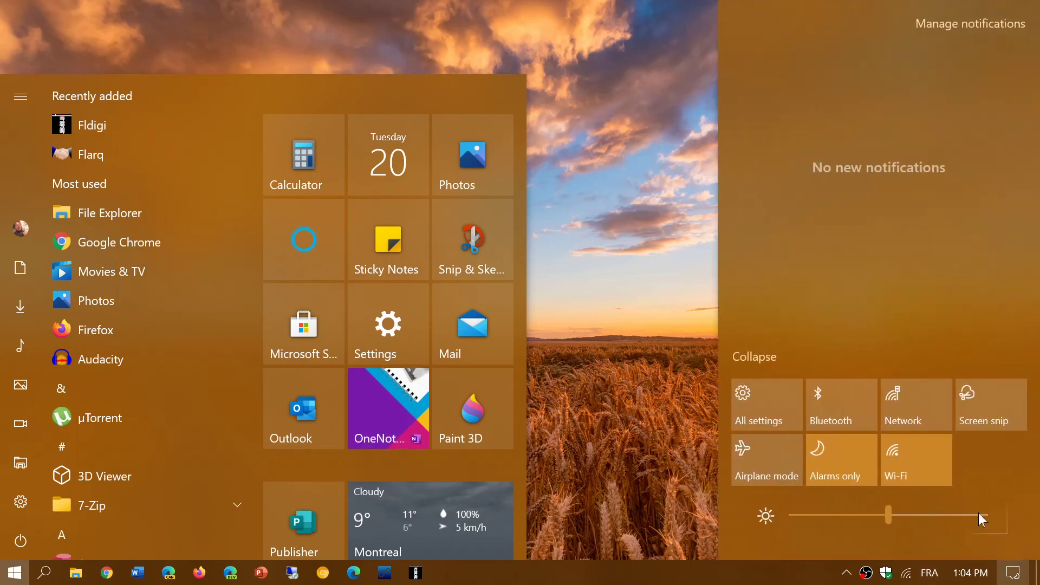
{"action": "left_click", "coordinate": [762, 405]}
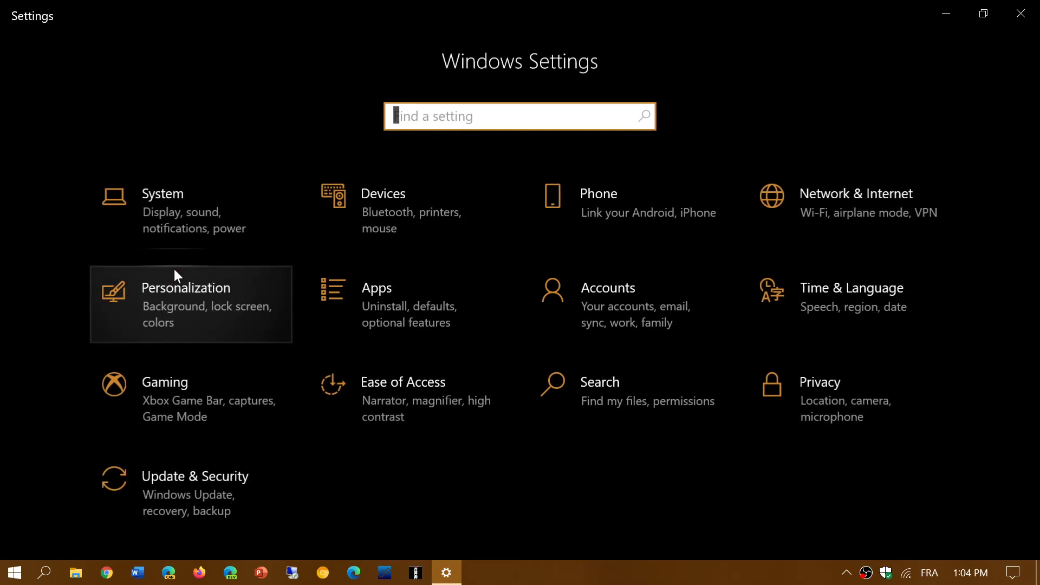
Step: Go to Personalization > Colors and scroll through the accent colour options
{"action": "left_click", "coordinate": [201, 300]}
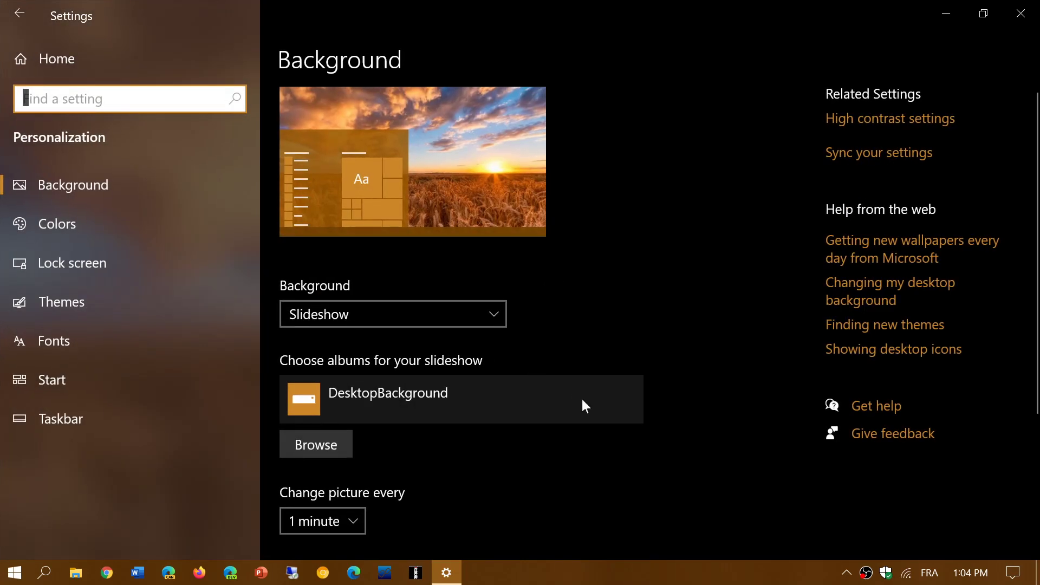
{"action": "left_click", "coordinate": [109, 224]}
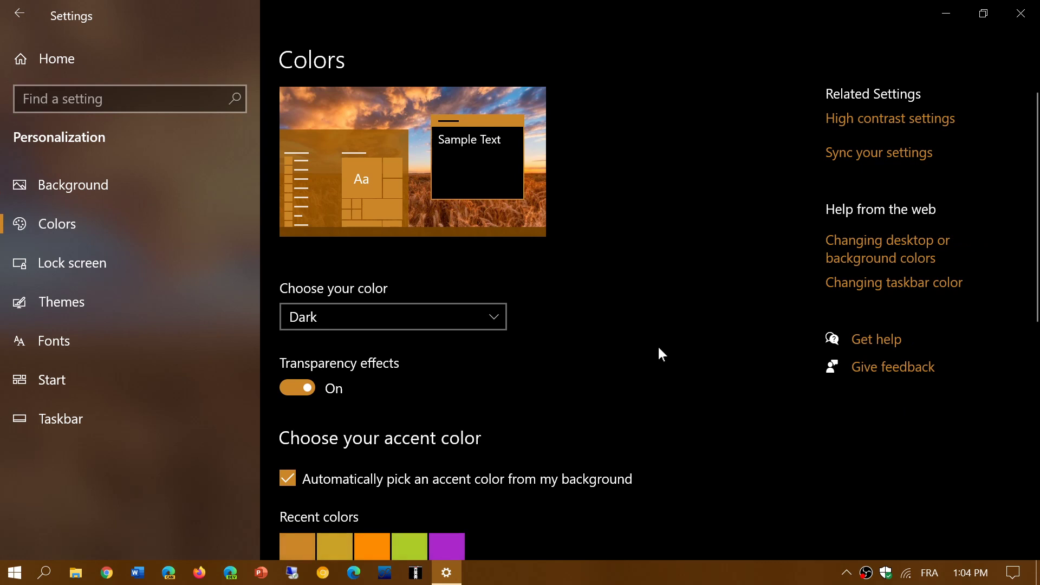
{"action": "scroll", "coordinate": [659, 353], "scroll_direction": "down", "scroll_amount": 8}
{"action": "scroll", "coordinate": [658, 348], "scroll_direction": "up", "scroll_amount": 1}
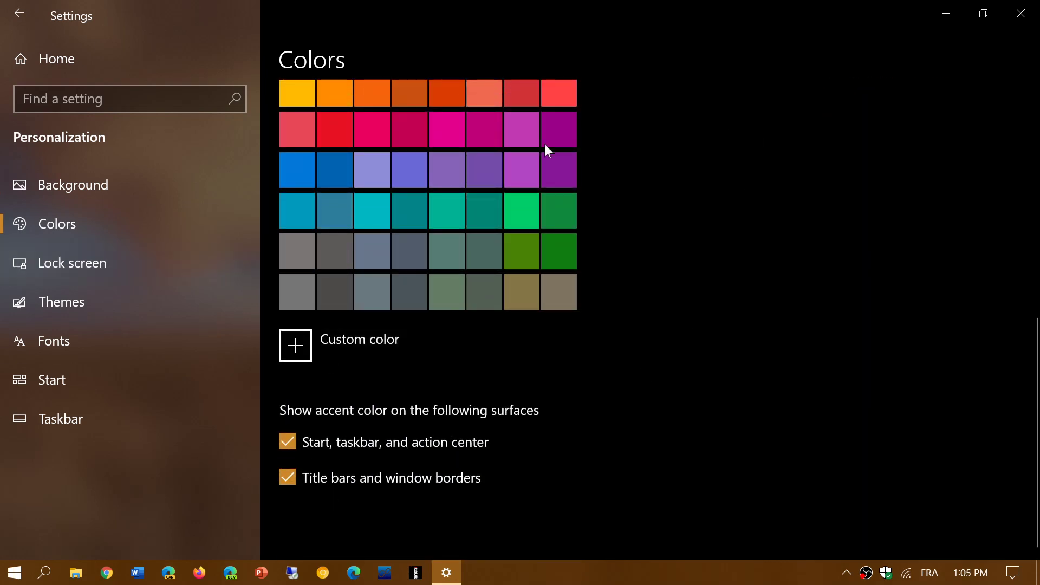
{"action": "scroll", "coordinate": [710, 403], "scroll_direction": "up", "scroll_amount": 3}
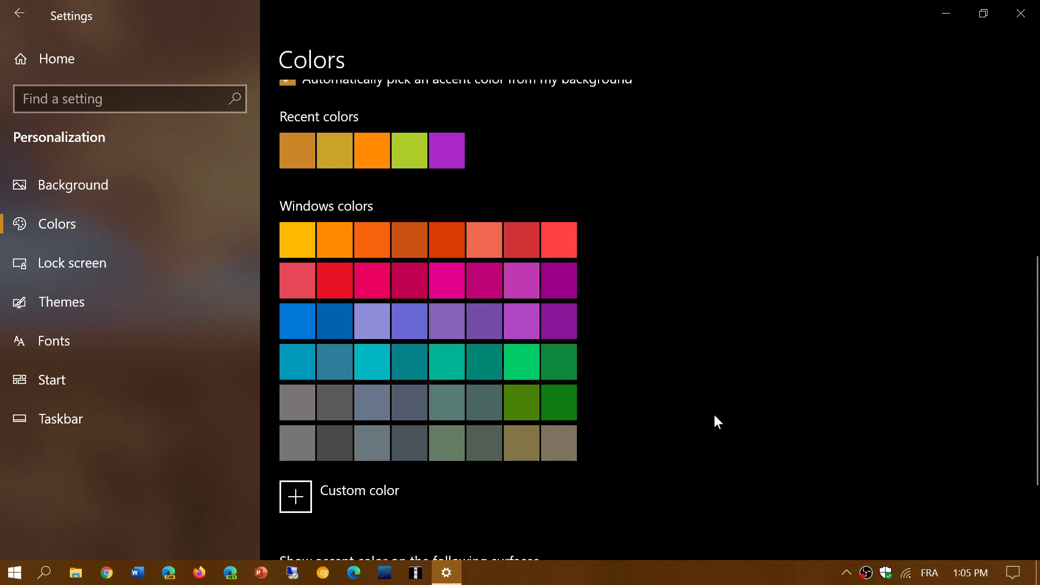
{"action": "scroll", "coordinate": [714, 416], "scroll_direction": "up", "scroll_amount": 3}
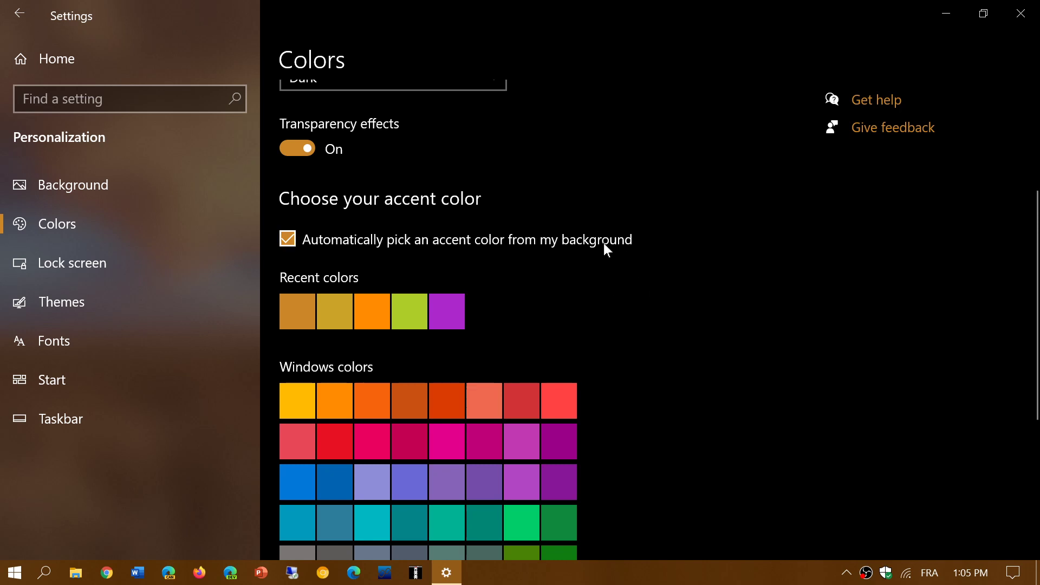
{"action": "scroll", "coordinate": [774, 430], "scroll_direction": "down", "scroll_amount": 3}
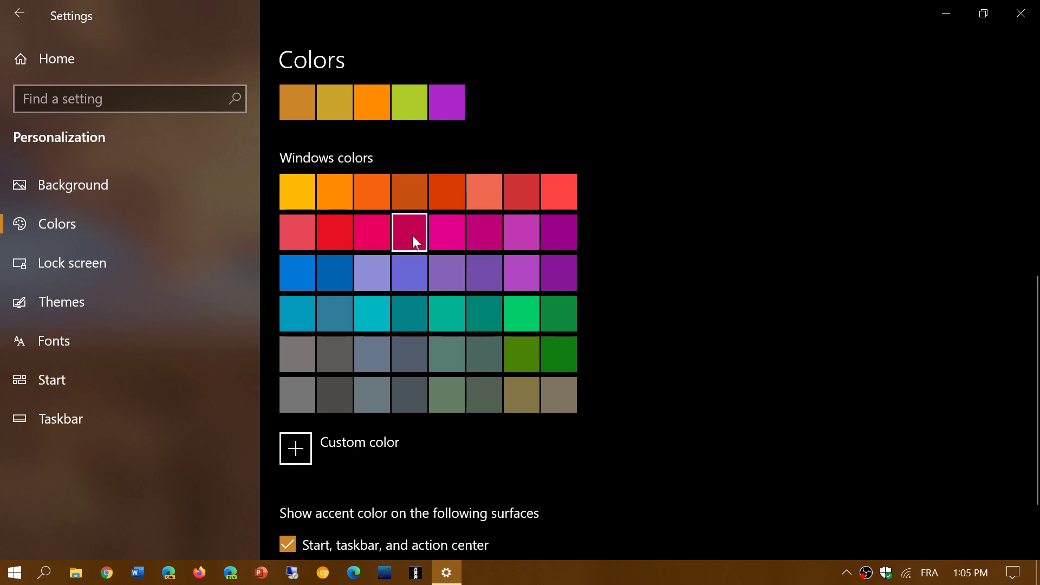
{"action": "scroll", "coordinate": [659, 325], "scroll_direction": "up", "scroll_amount": 2}
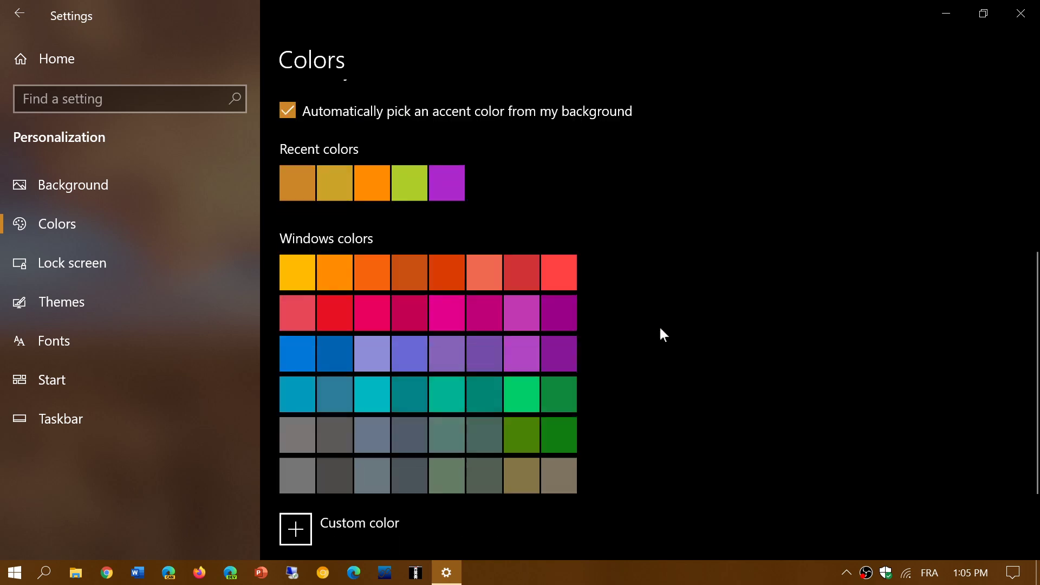
Step: Turn off automatic accent picking, choose Turf green, and preview the green Start and Action Center
{"action": "left_click", "coordinate": [286, 170]}
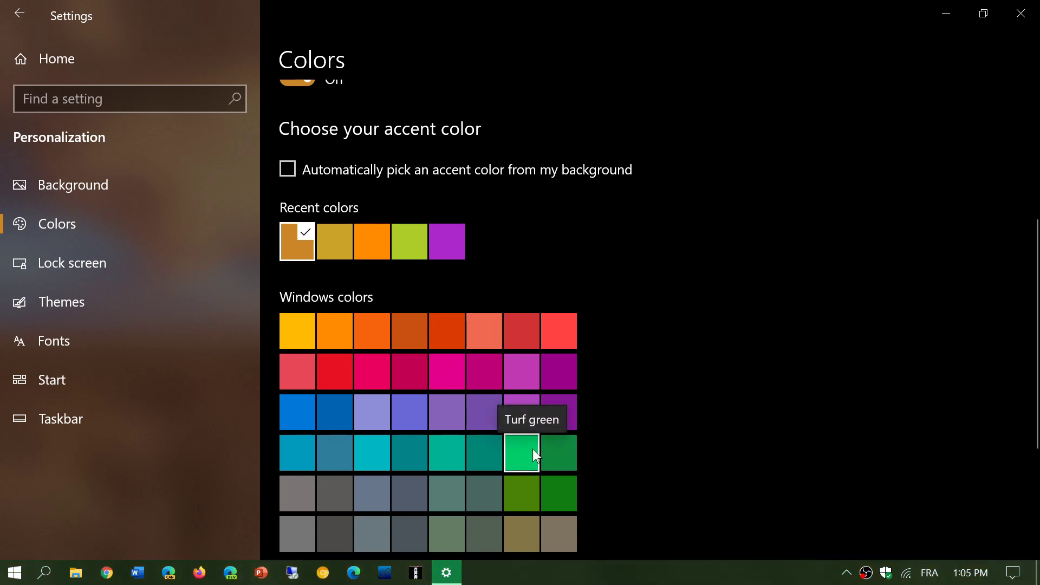
{"action": "left_click", "coordinate": [13, 576]}
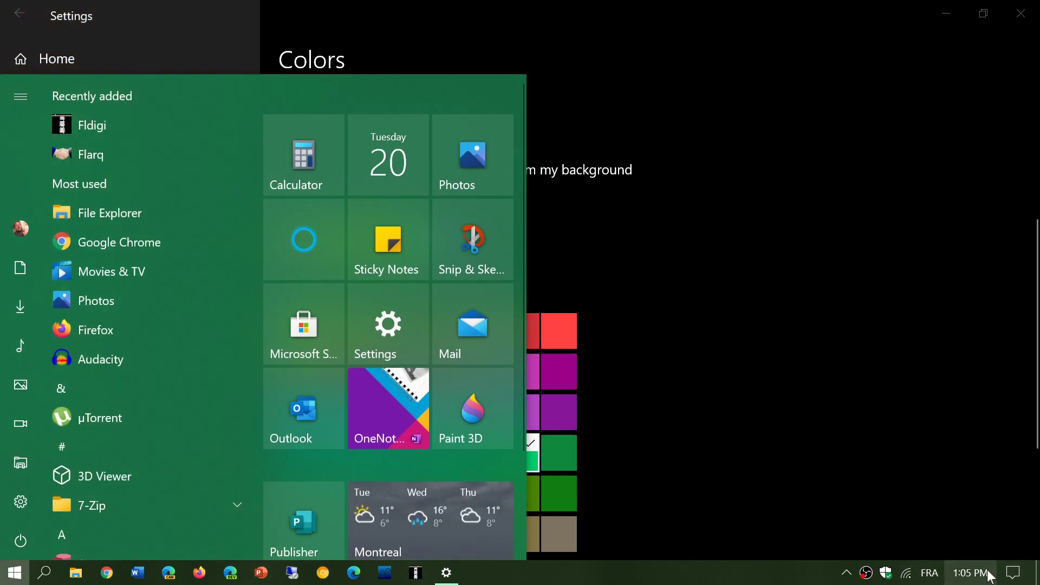
{"action": "left_click", "coordinate": [1012, 573]}
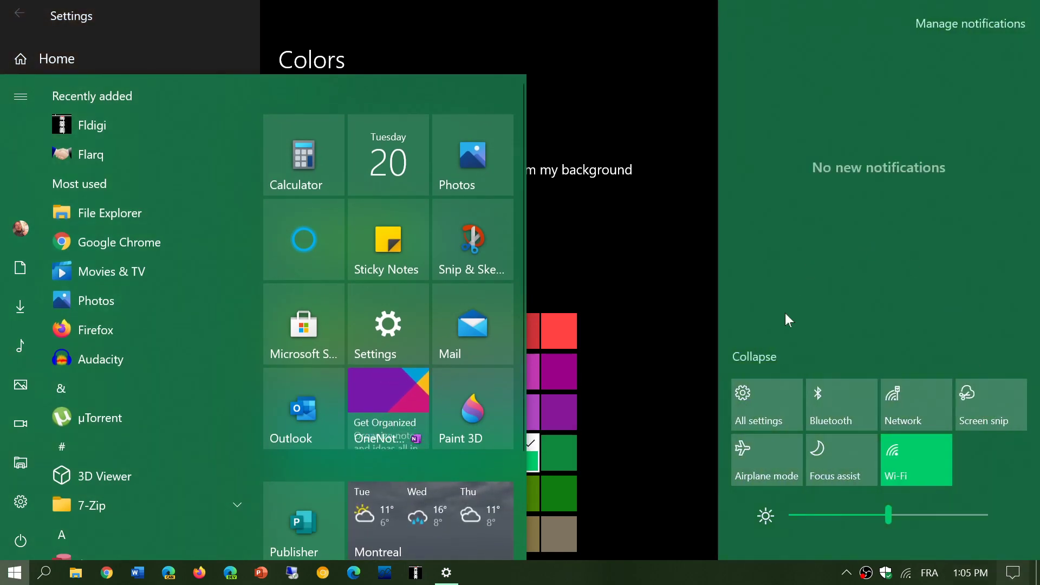
{"action": "left_click", "coordinate": [770, 408]}
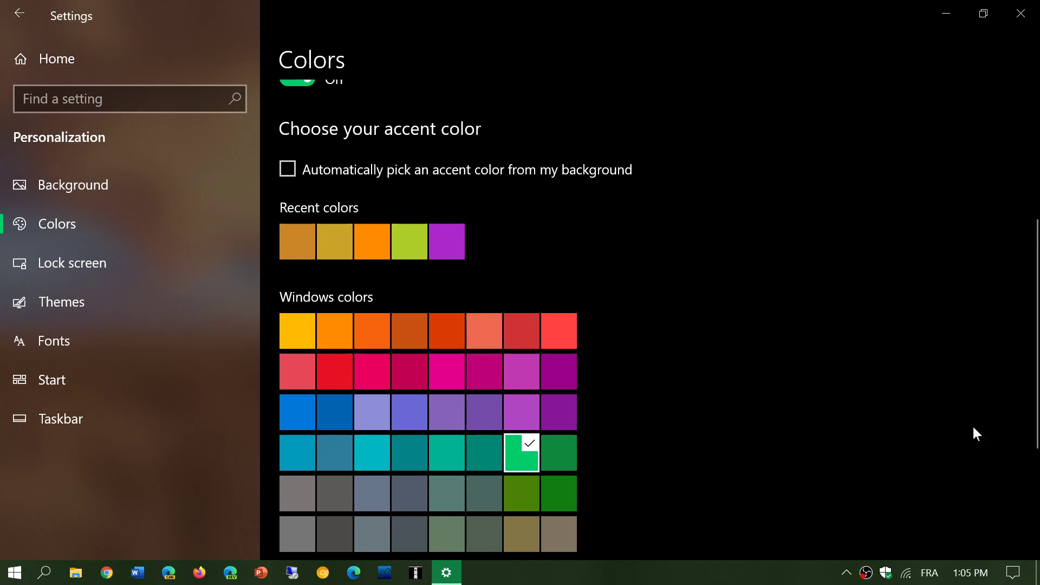
Step: Re-enable 'Automatically pick an accent color from my background' under Personalization > Colors, then close Settings
{"action": "left_click", "coordinate": [11, 17]}
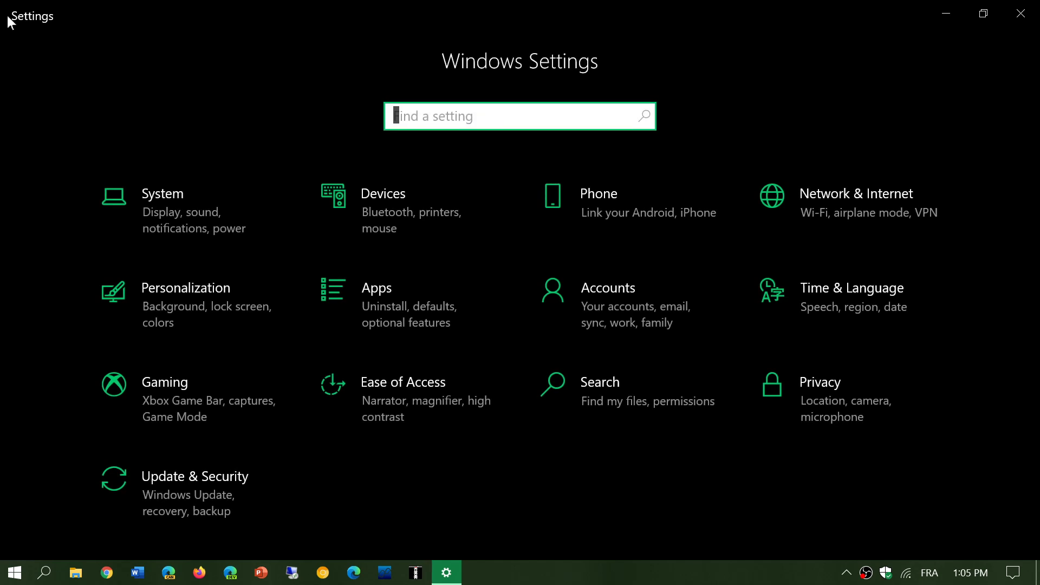
{"action": "left_click", "coordinate": [185, 310]}
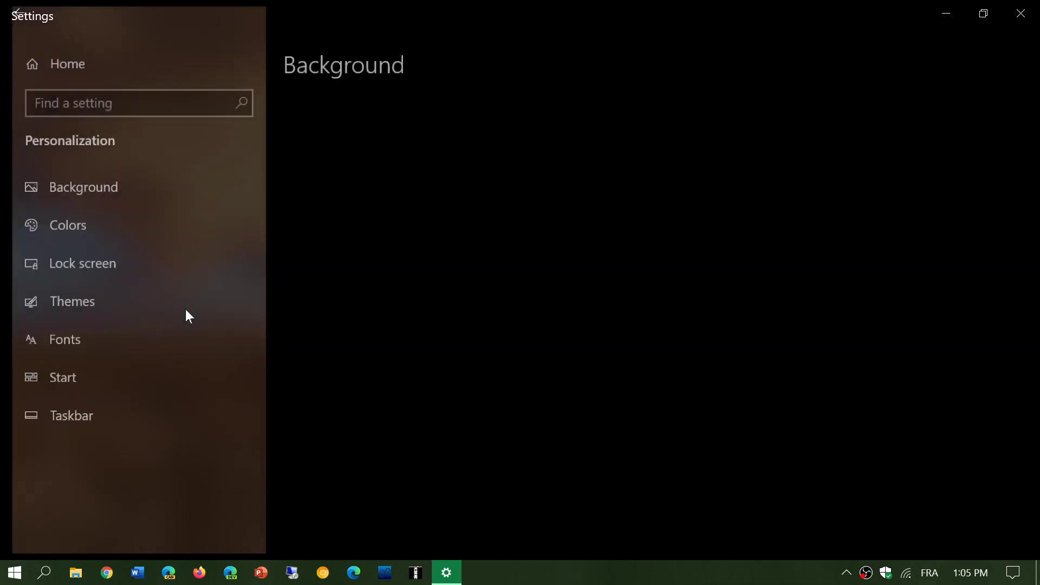
{"action": "left_click", "coordinate": [112, 219]}
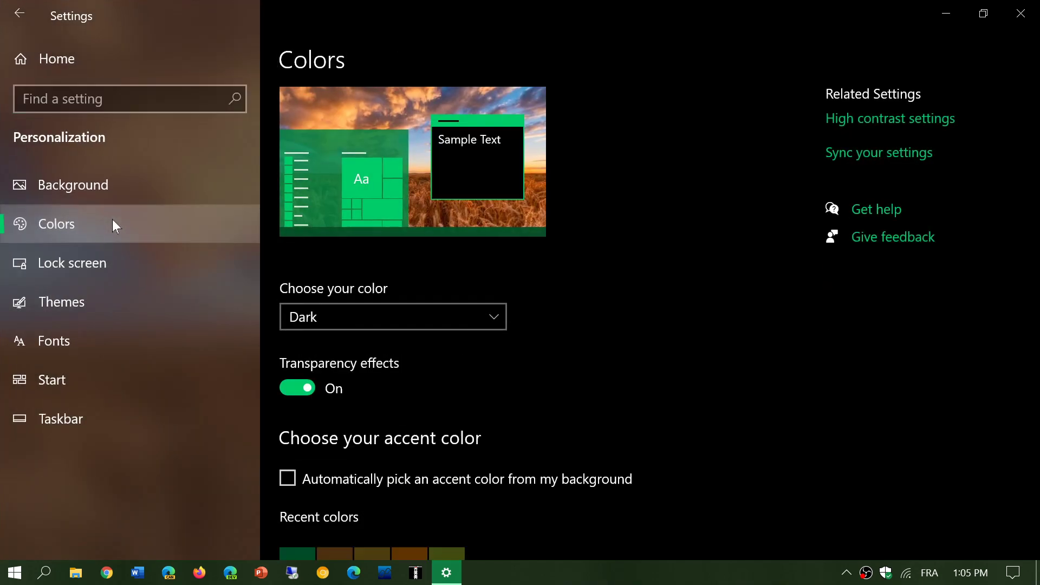
{"action": "scroll", "coordinate": [578, 383], "scroll_direction": "down", "scroll_amount": 4}
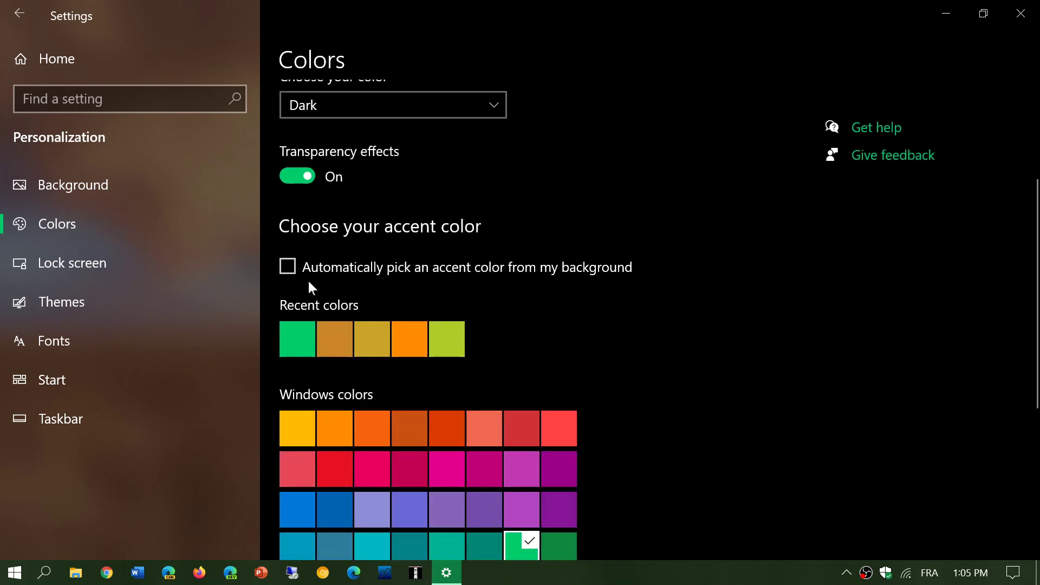
{"action": "left_click", "coordinate": [282, 265]}
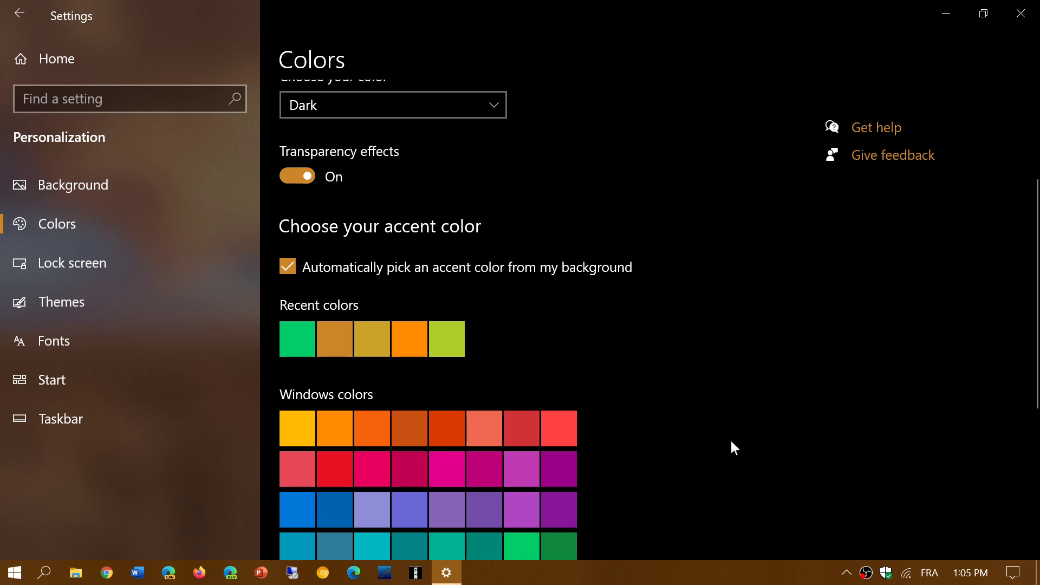
{"action": "left_click", "coordinate": [1020, 13]}
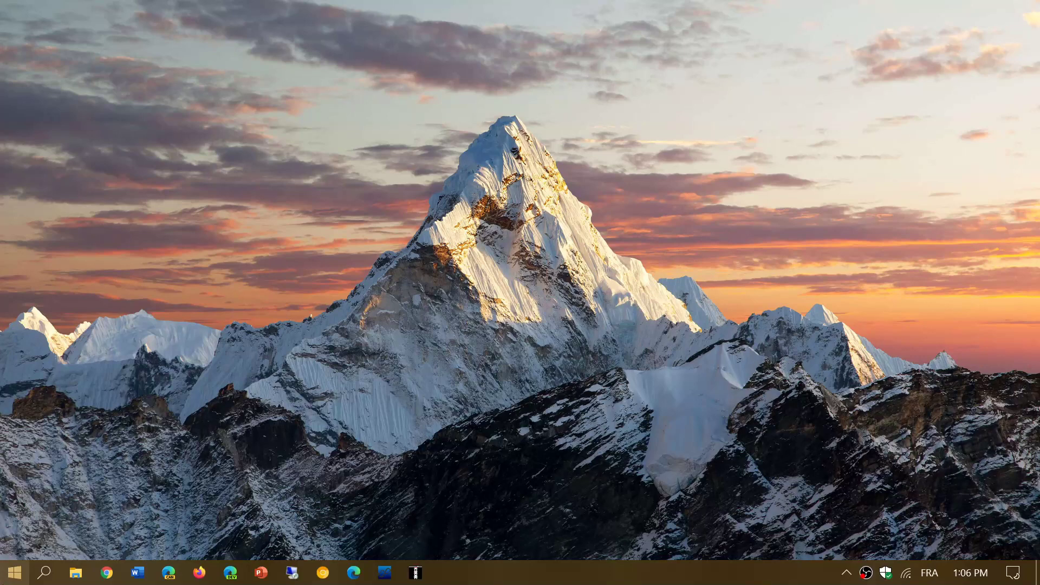
Step: Check the Start menu and Action Center for the new golden accent tint, then dismiss both
{"action": "left_click", "coordinate": [15, 573]}
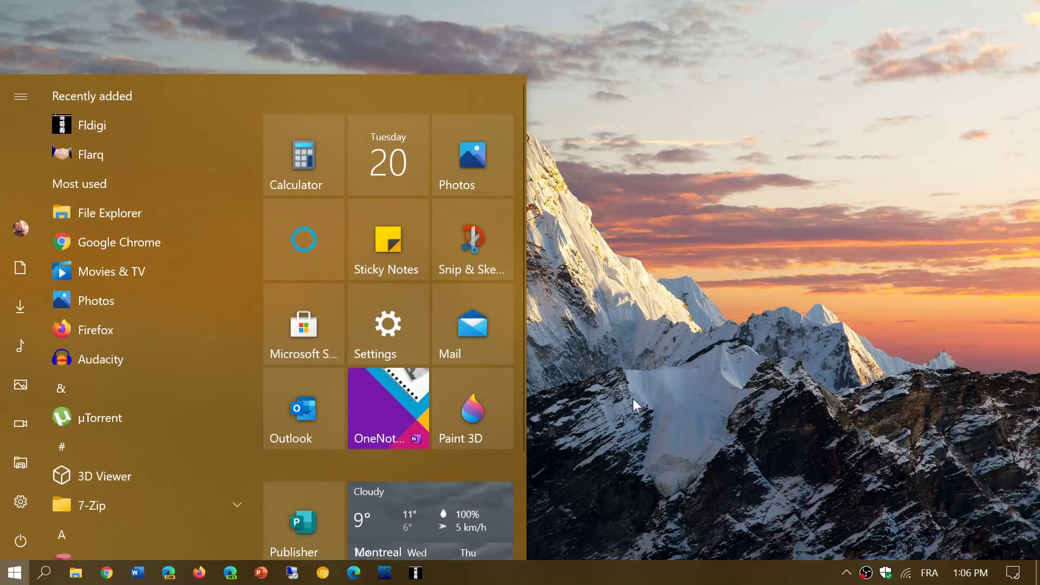
{"action": "left_click", "coordinate": [1012, 573]}
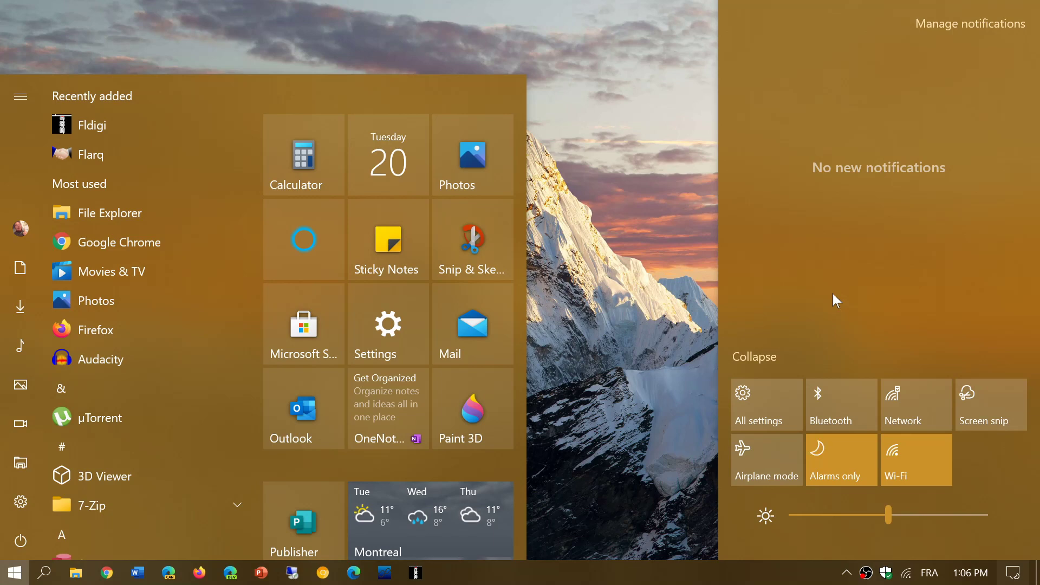
{"action": "left_click", "coordinate": [645, 347]}
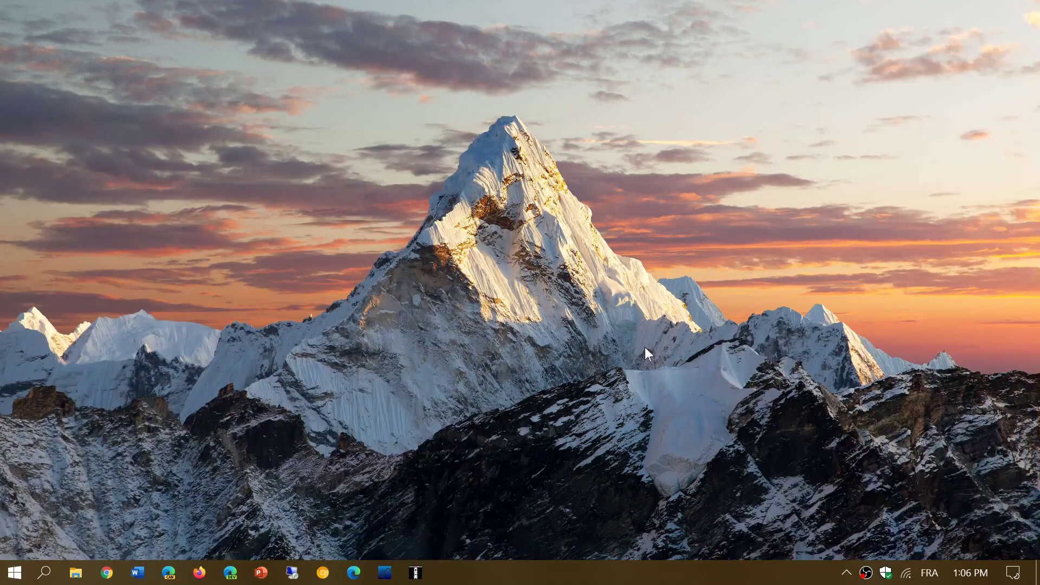